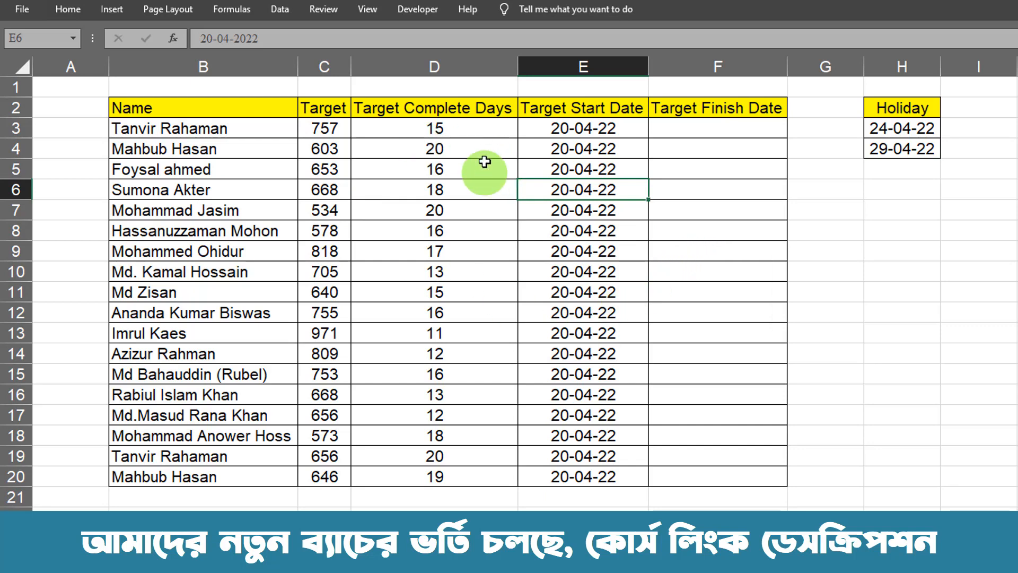
# - Examine the name, target, complete days and start date columns, along with the first row's empty Target Finish Date cell
pyautogui.moveTo(201, 103); pyautogui.dragTo(246, 472)
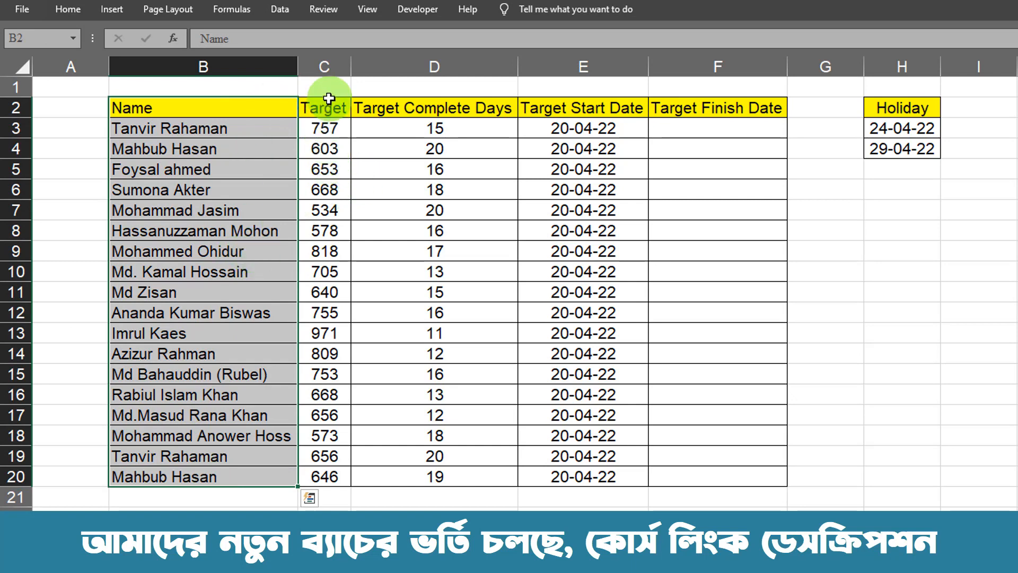
pyautogui.click(209, 127)
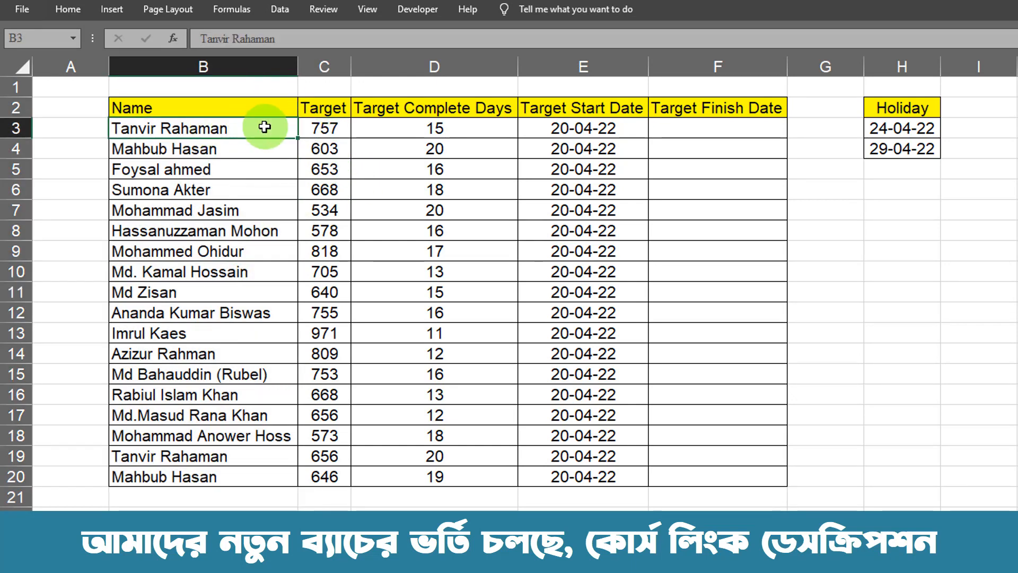
pyautogui.click(331, 130)
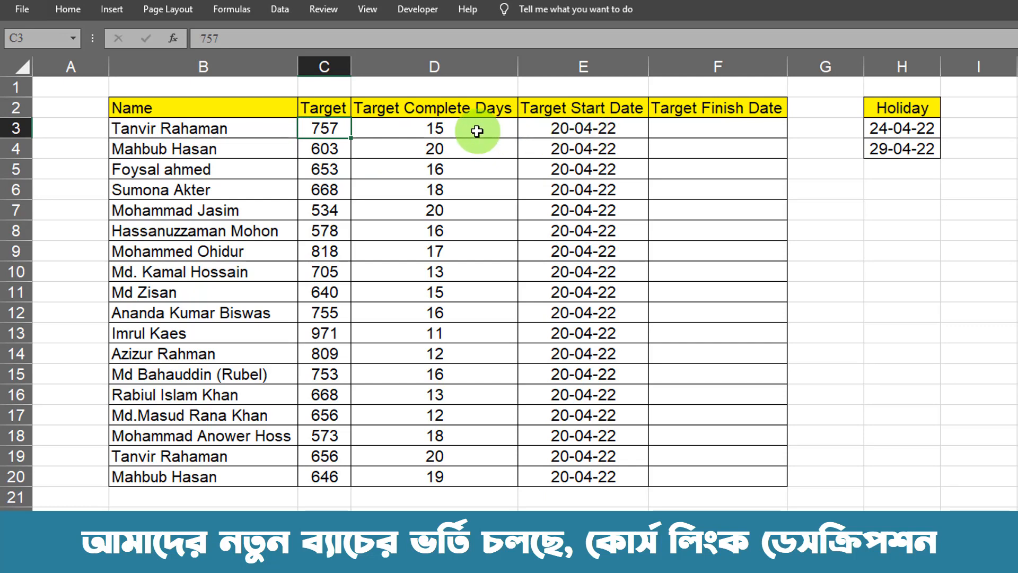
pyautogui.click(512, 132)
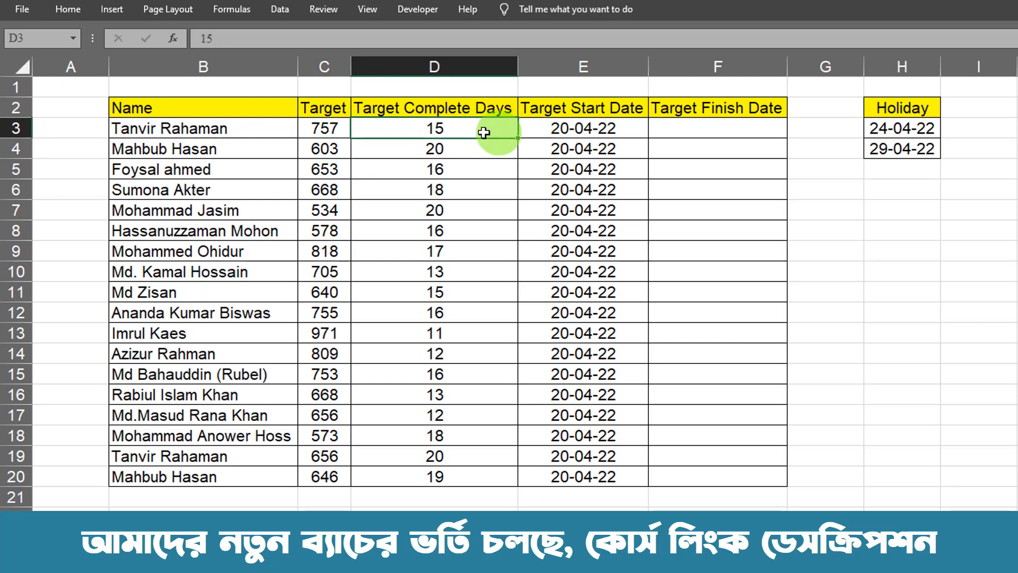
pyautogui.moveTo(477, 136); pyautogui.dragTo(461, 477)
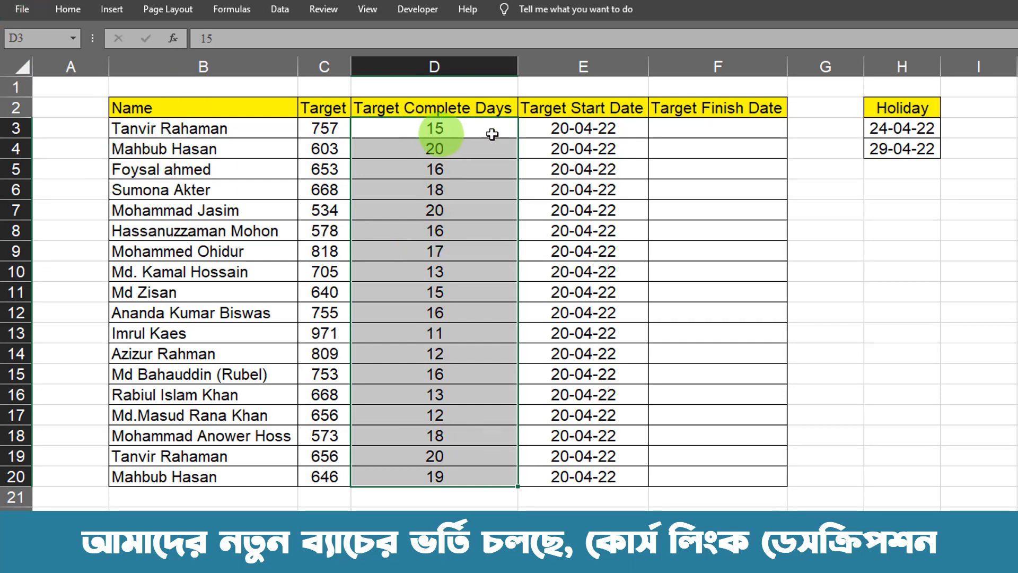
pyautogui.moveTo(324, 130); pyautogui.dragTo(325, 150)
pyautogui.moveTo(329, 243); pyautogui.dragTo(352, 319)
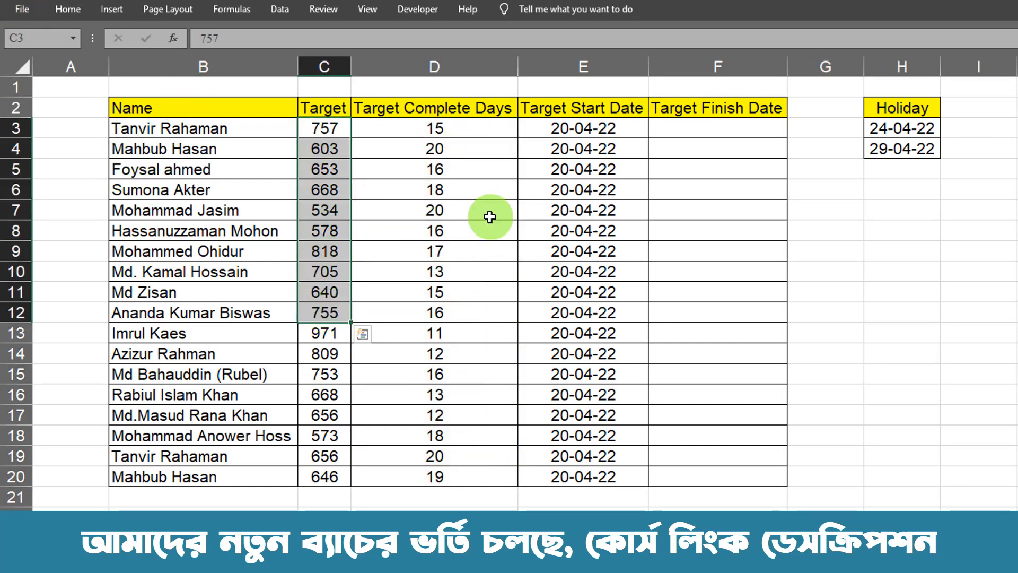
pyautogui.click(633, 130)
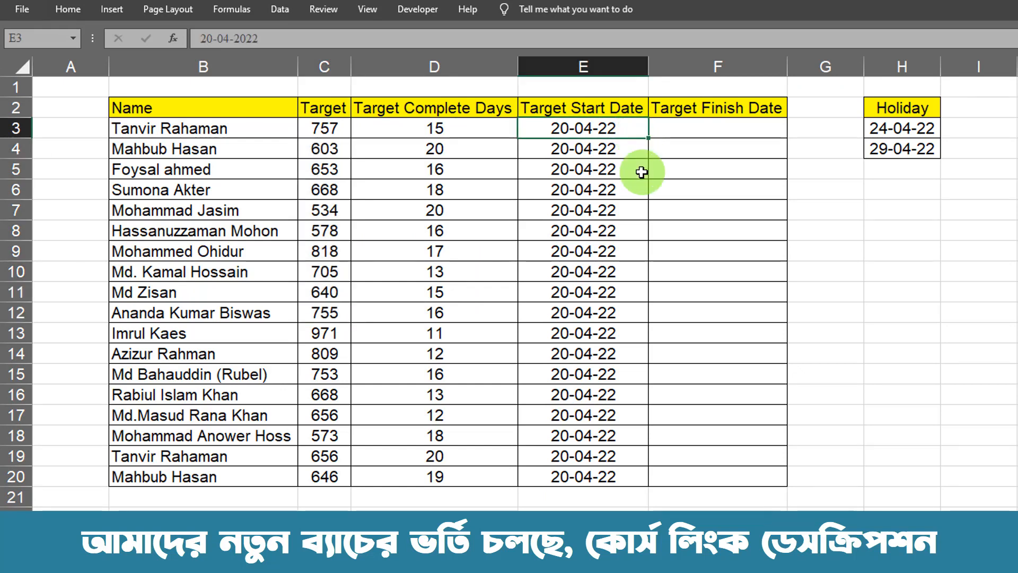
pyautogui.click(326, 127)
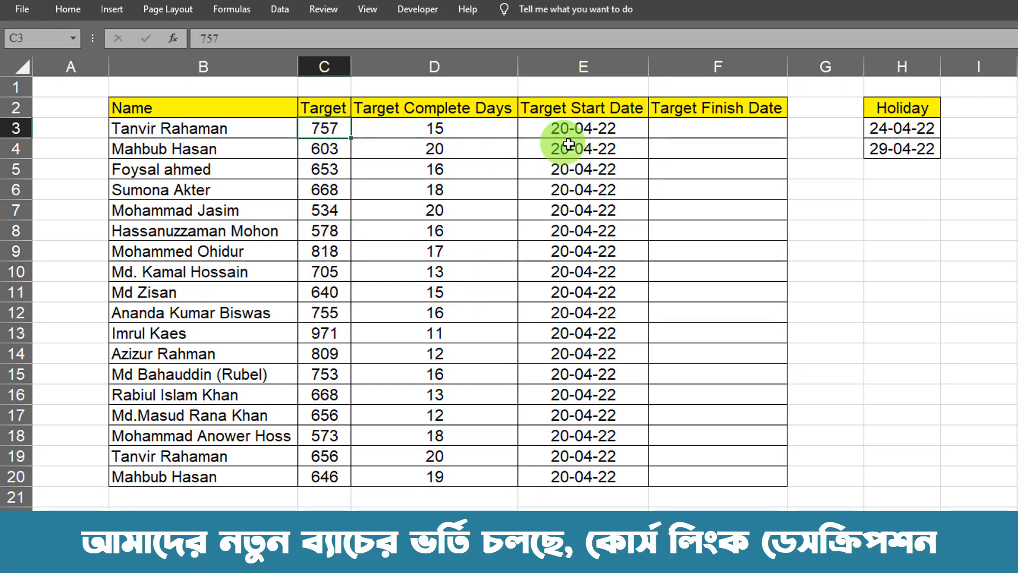
pyautogui.click(599, 134)
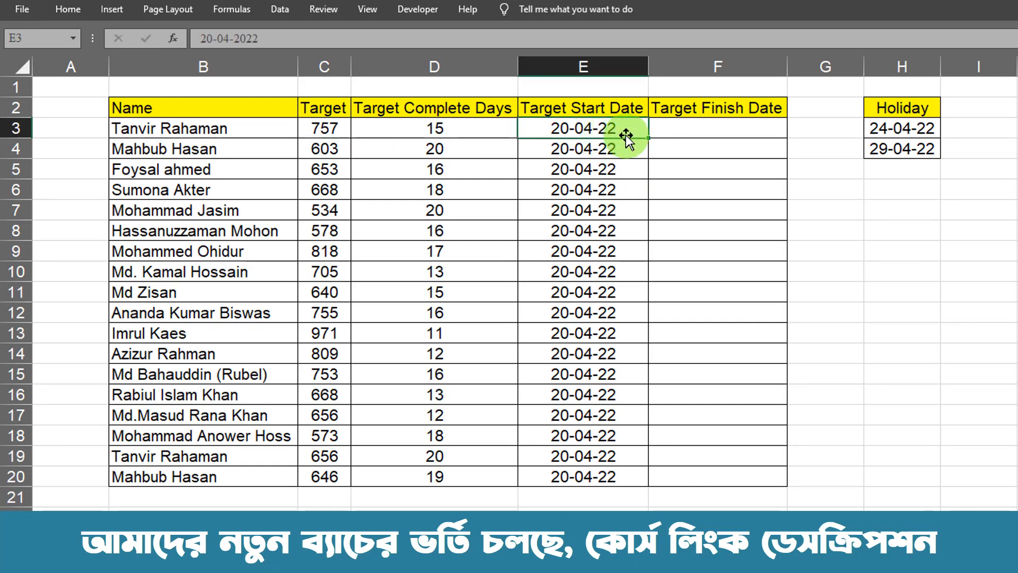
pyautogui.click(467, 129)
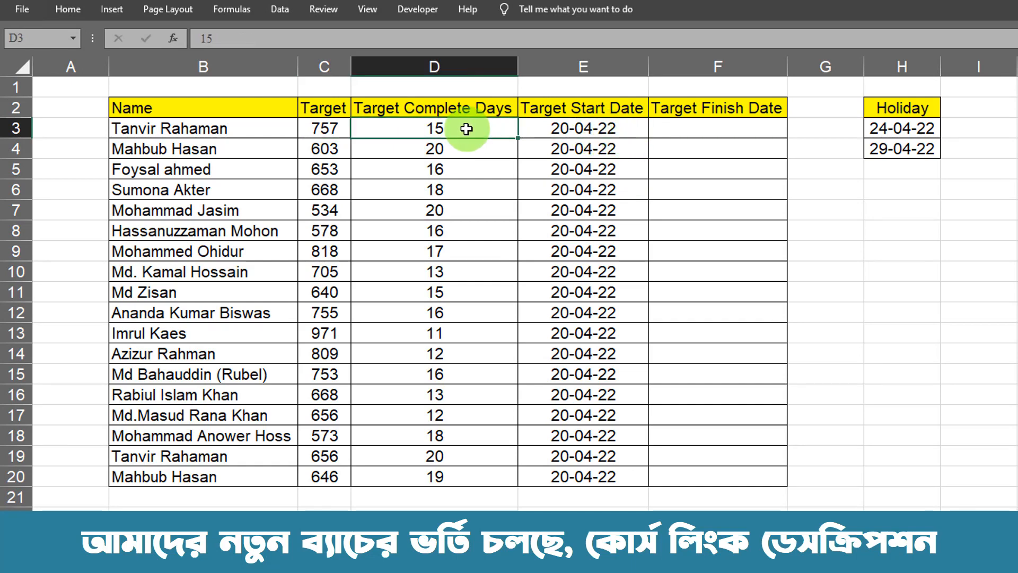
pyautogui.click(332, 129)
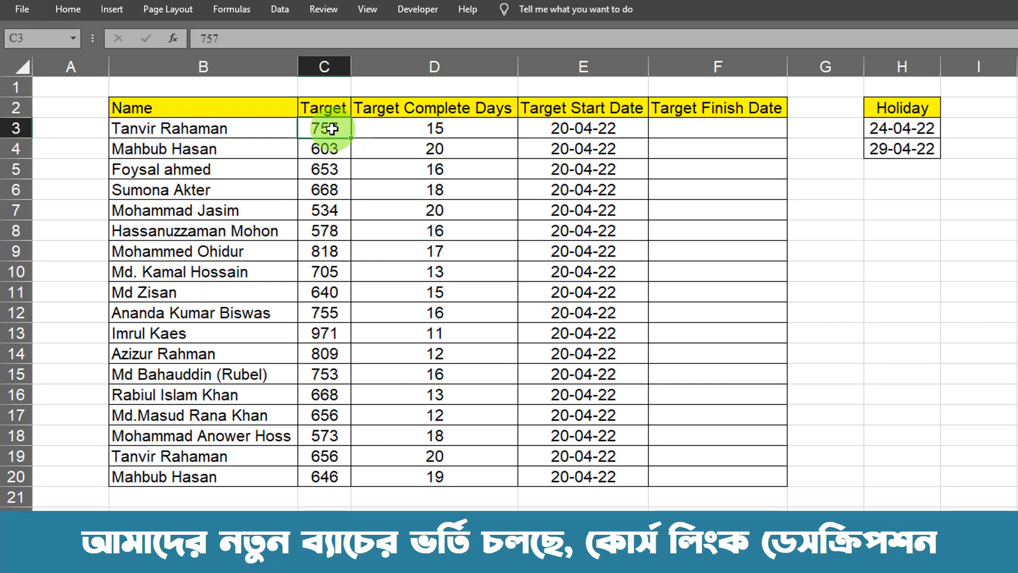
pyautogui.click(614, 133)
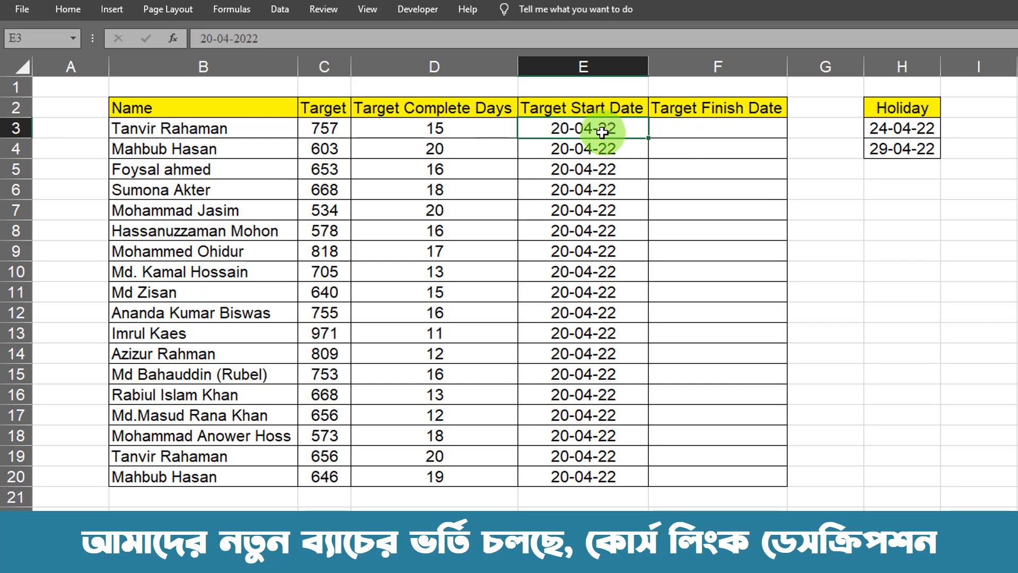
pyautogui.click(739, 133)
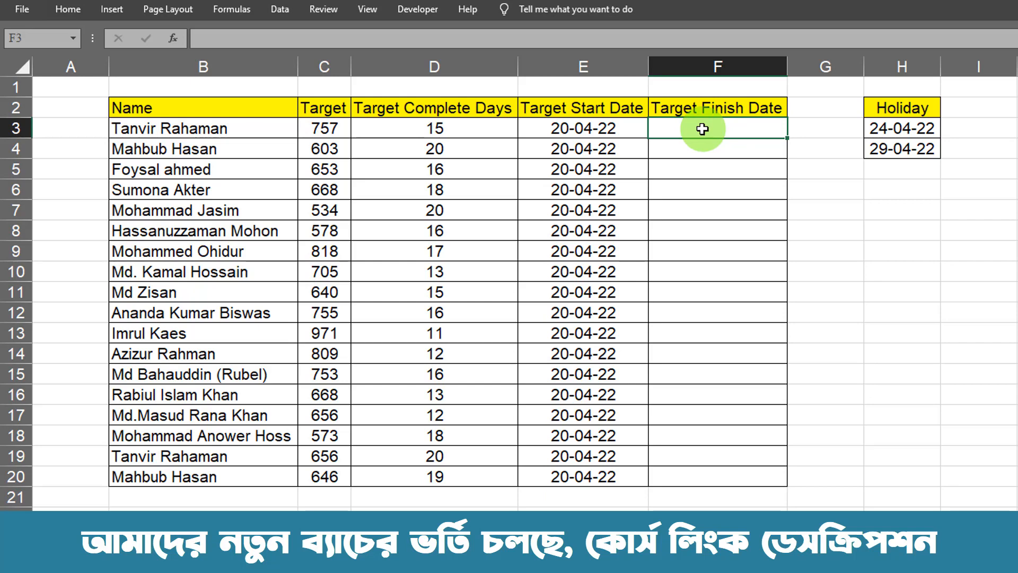
pyautogui.click(587, 129)
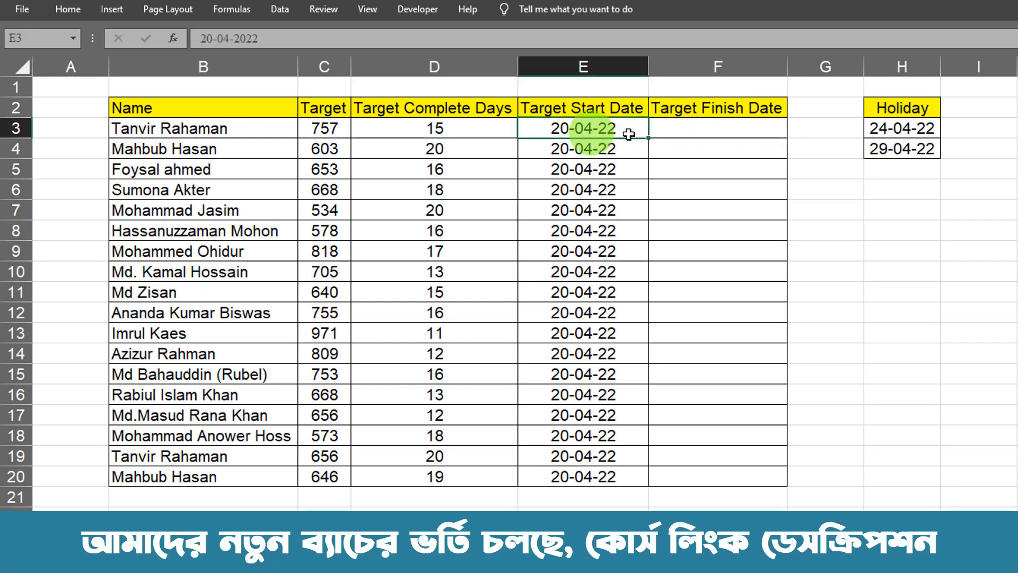
pyautogui.click(328, 128)
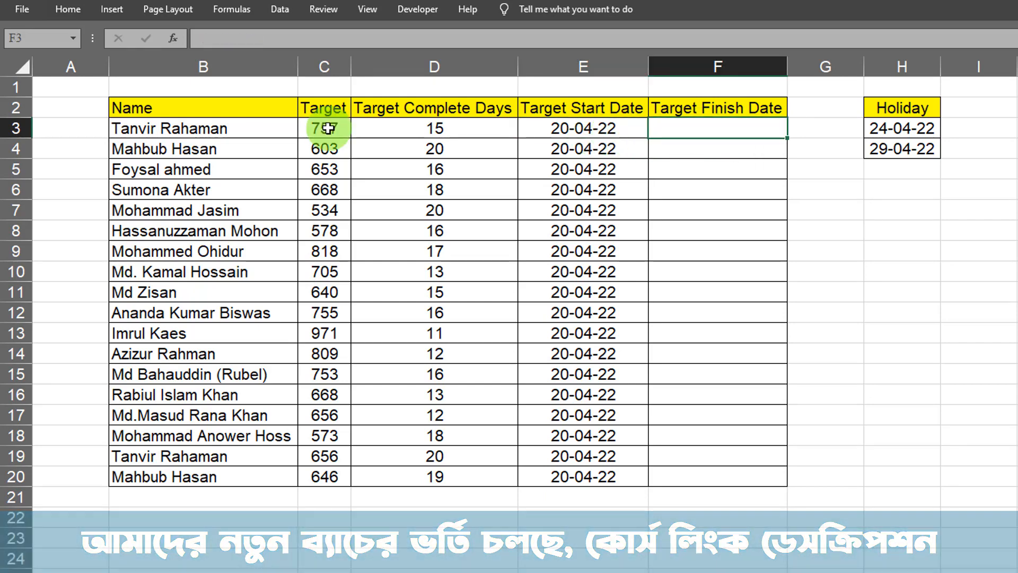
# - Enter =WORKDAY(E3,D3) in cell F3 to calculate the first row's Target Finish Date
pyautogui.click(712, 130)
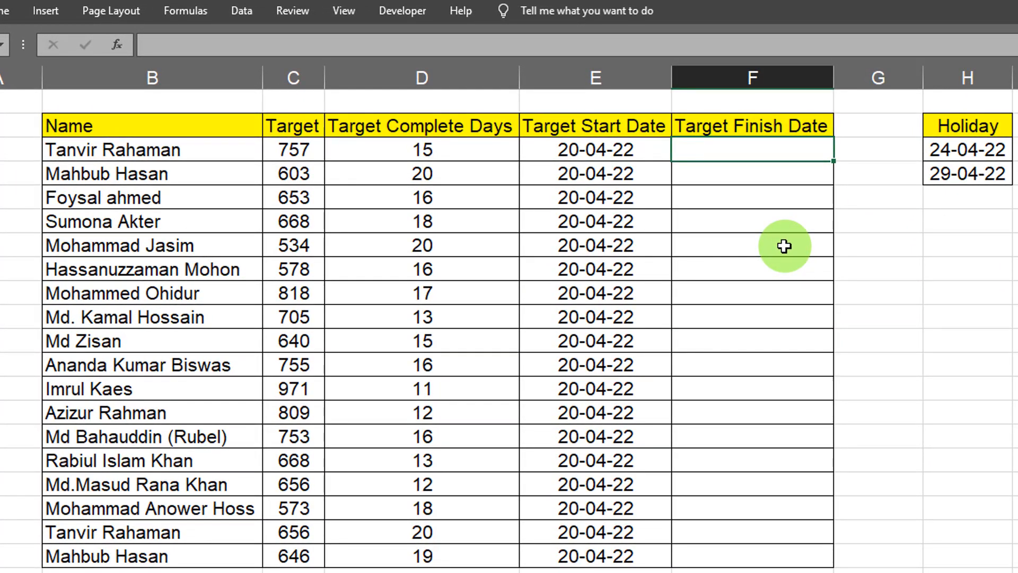
pyautogui.write('=work')
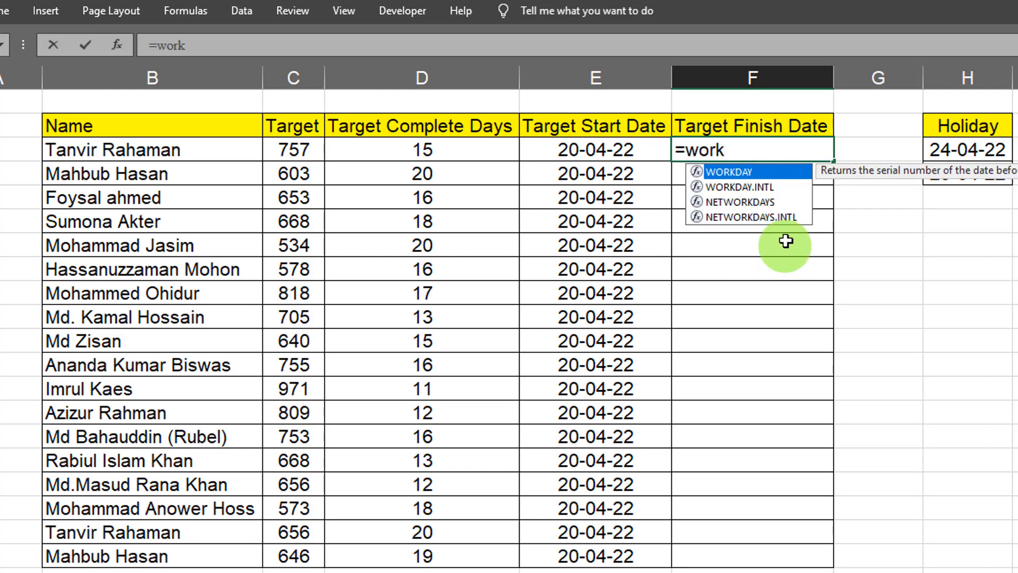
pyautogui.doubleClick(789, 171)
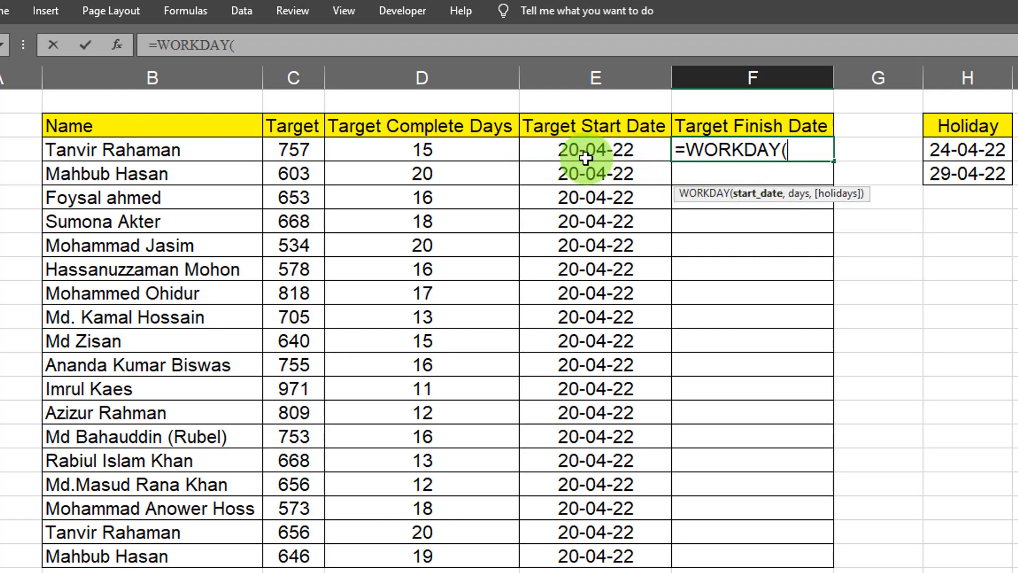
pyautogui.click(593, 152)
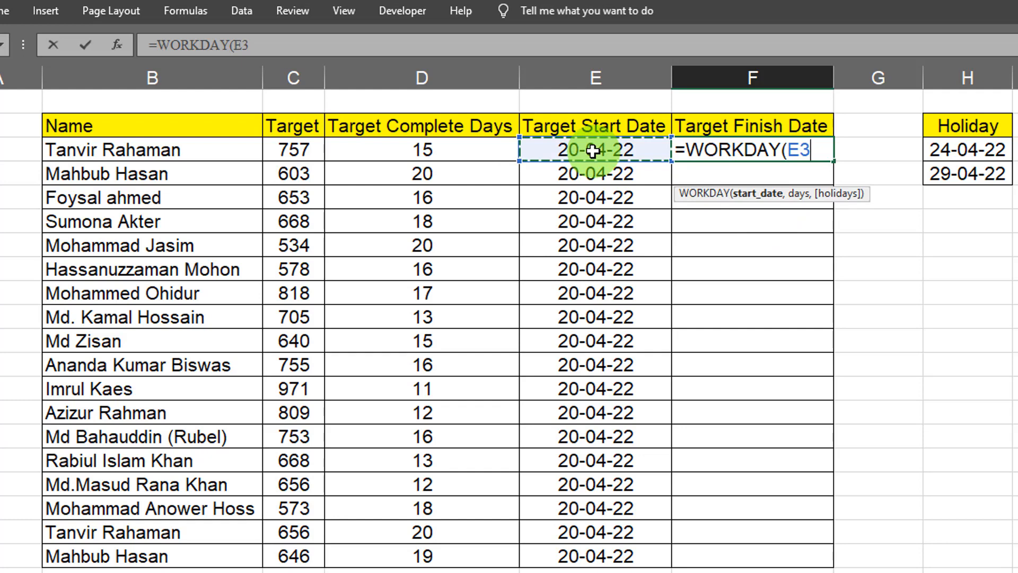
pyautogui.write(',')
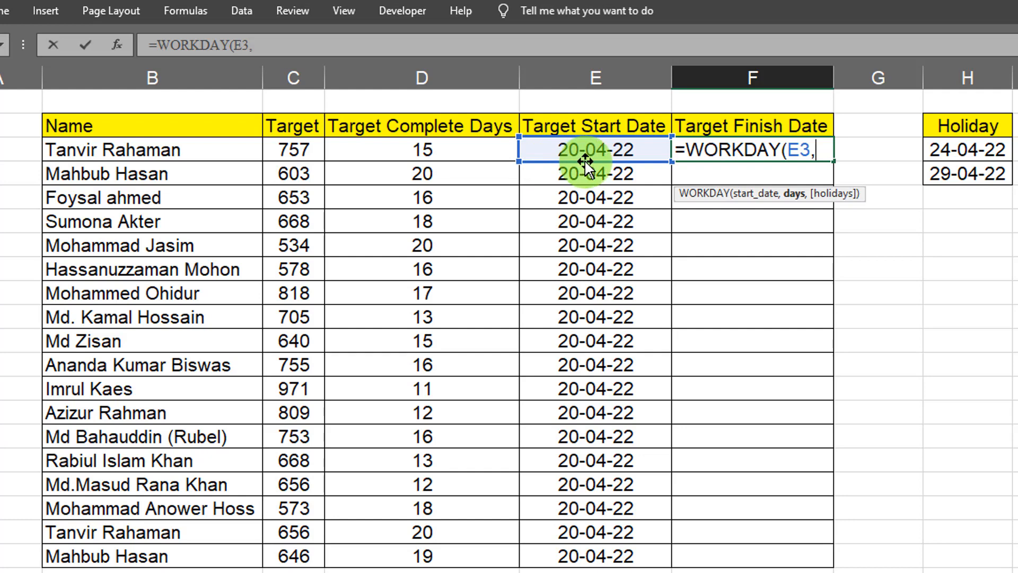
pyautogui.click(441, 148)
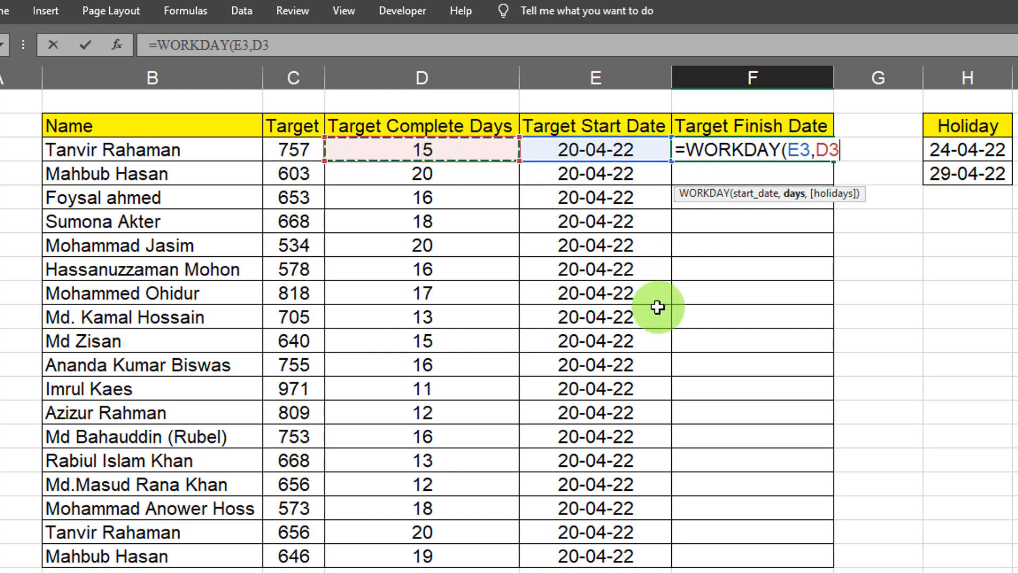
pyautogui.write(')')
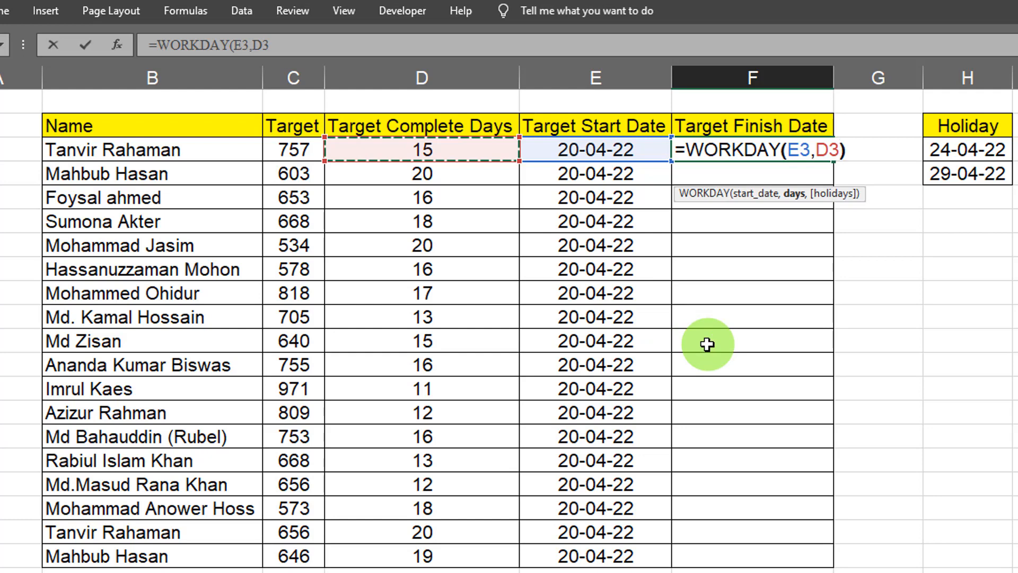
pyautogui.press('Return')
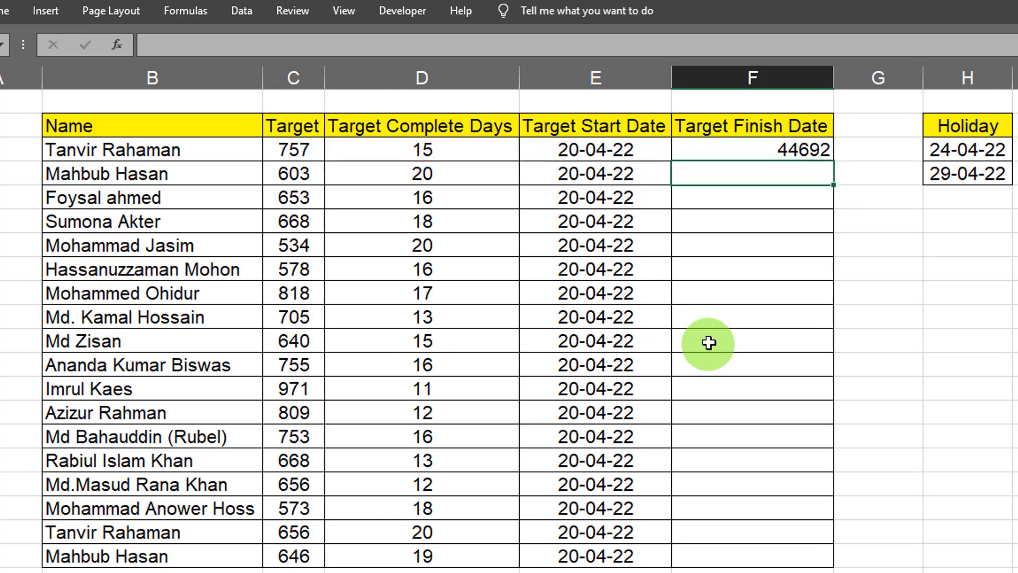
# - Format the WORKDAY result in cell F3 as a short date
pyautogui.click(779, 152)
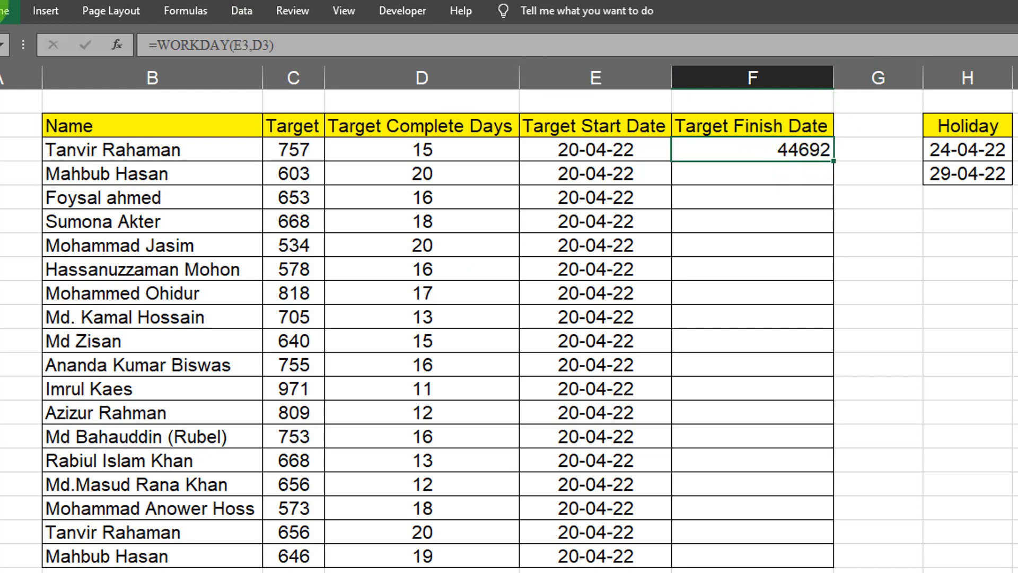
pyautogui.click(8, 10)
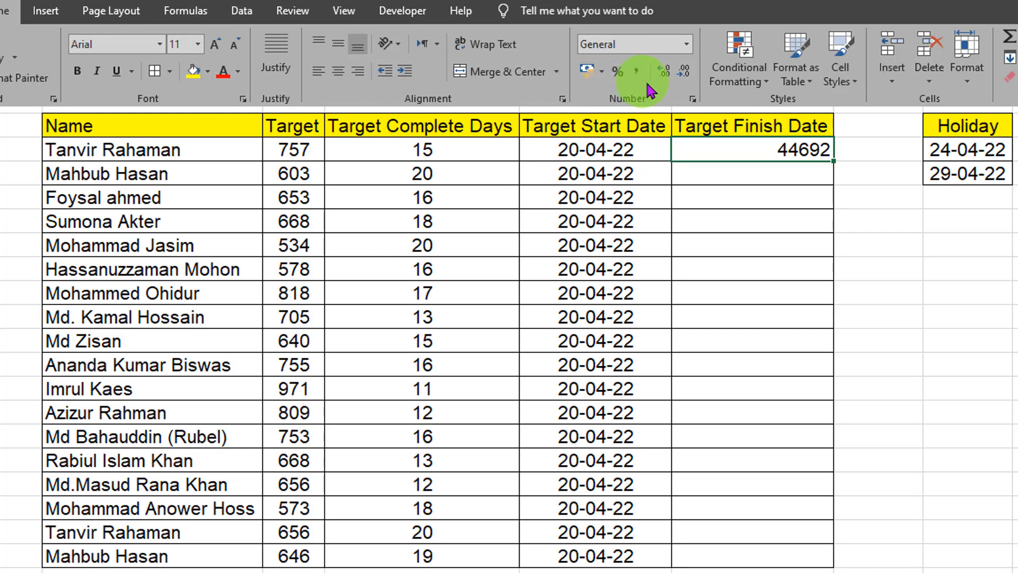
pyautogui.click(685, 44)
pyautogui.click(659, 227)
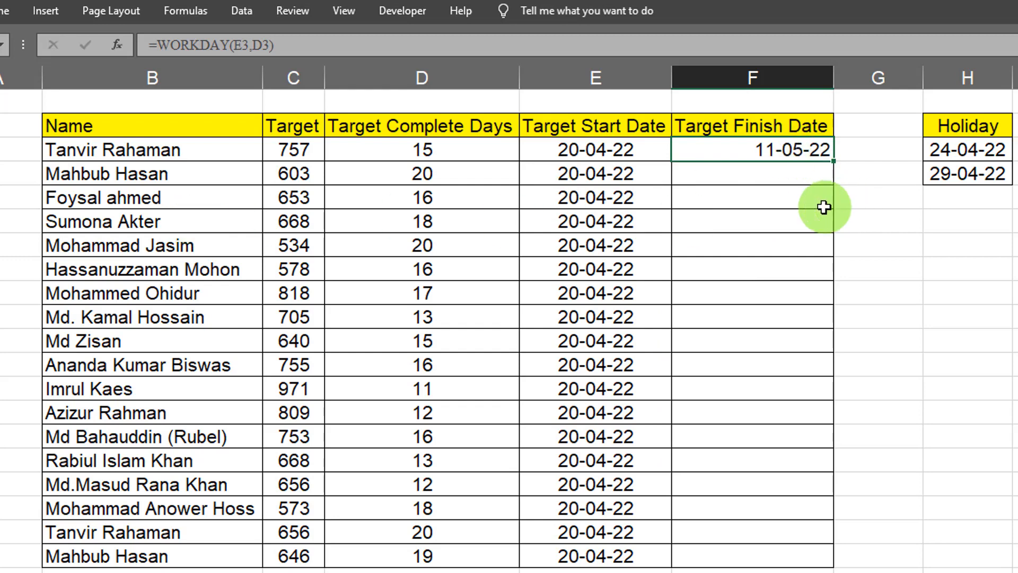
# - Check the first row's finish date against its start date and complete days, counting workdays in the system calendar for April and May 2022
pyautogui.click(578, 149)
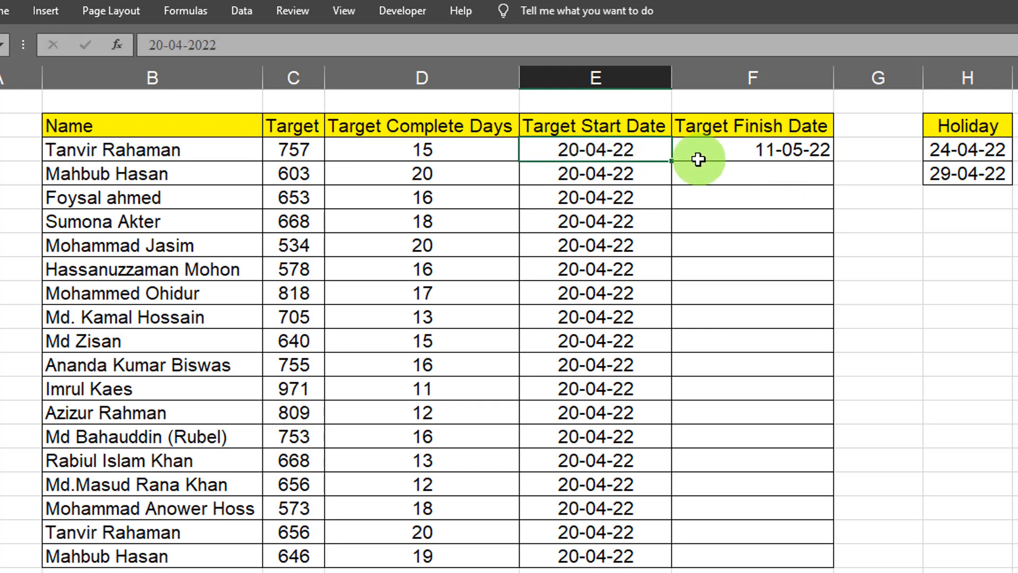
pyautogui.click(307, 152)
pyautogui.click(470, 150)
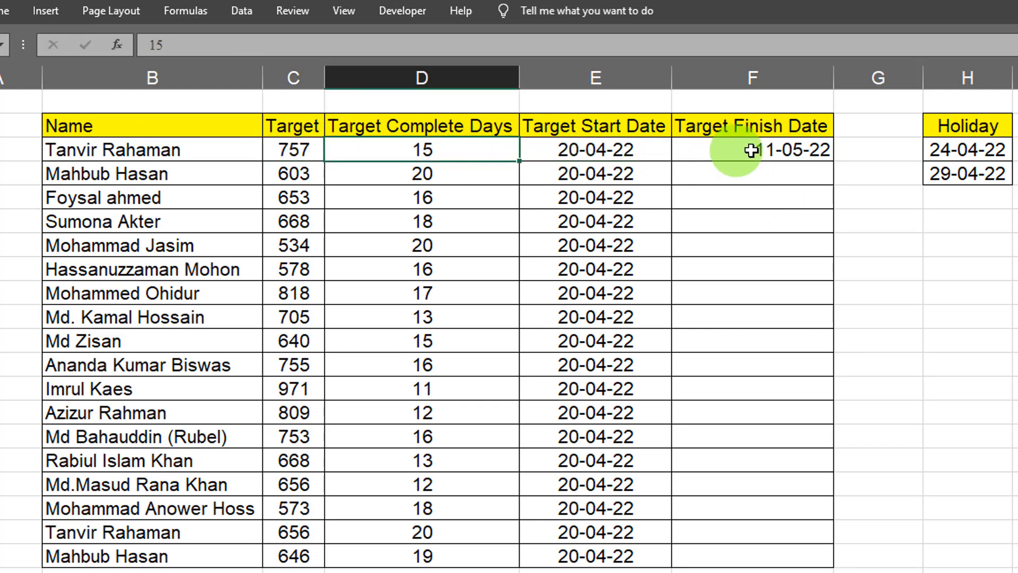
pyautogui.click(783, 150)
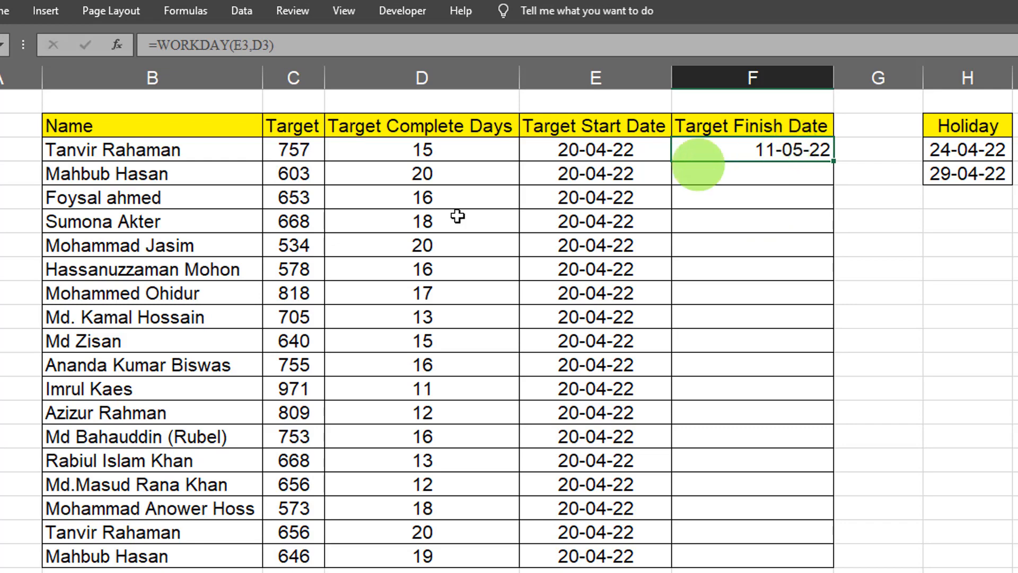
pyautogui.click(1017, 572)
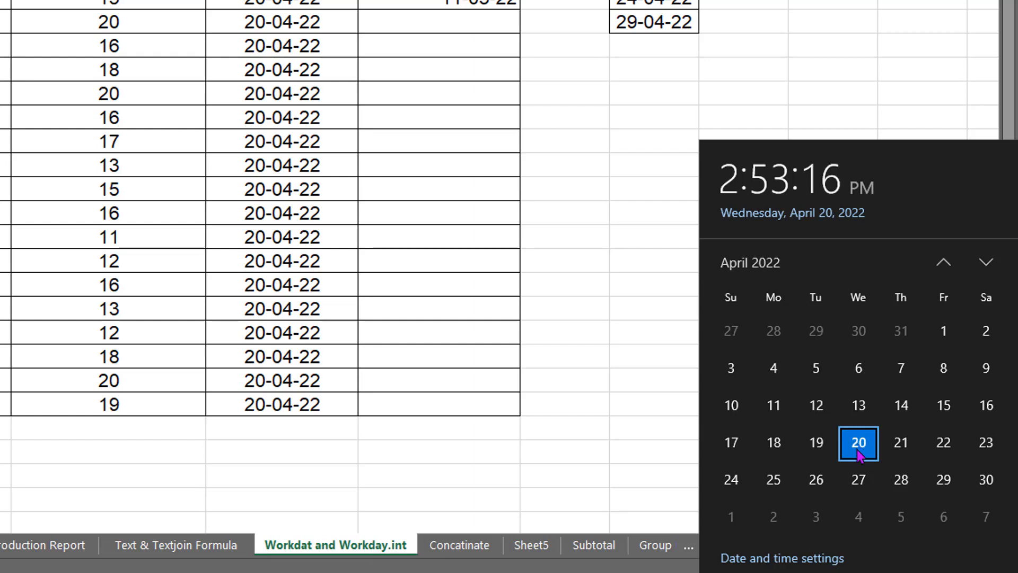
pyautogui.click(906, 454)
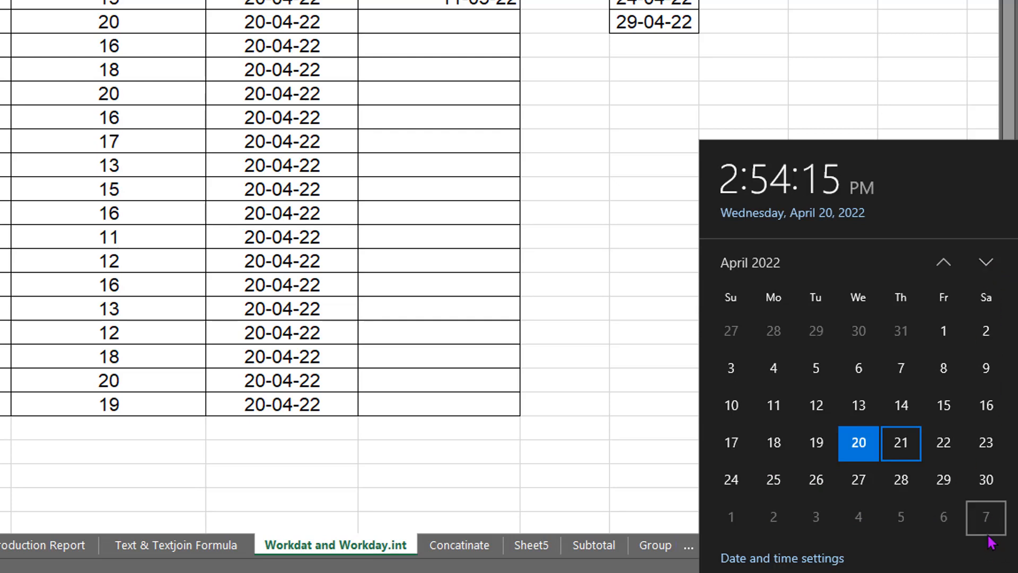
pyautogui.click(985, 262)
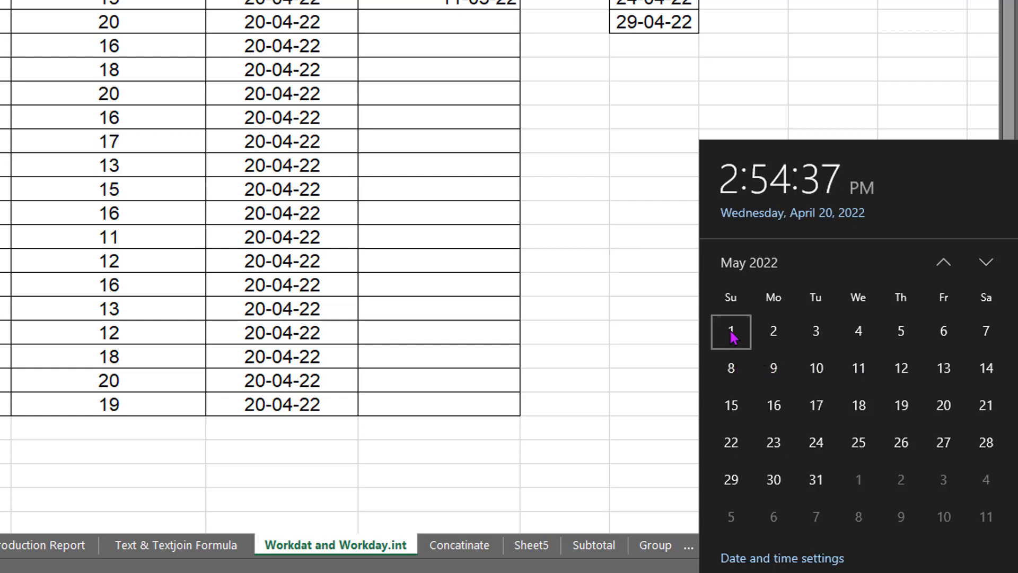
pyautogui.click(943, 262)
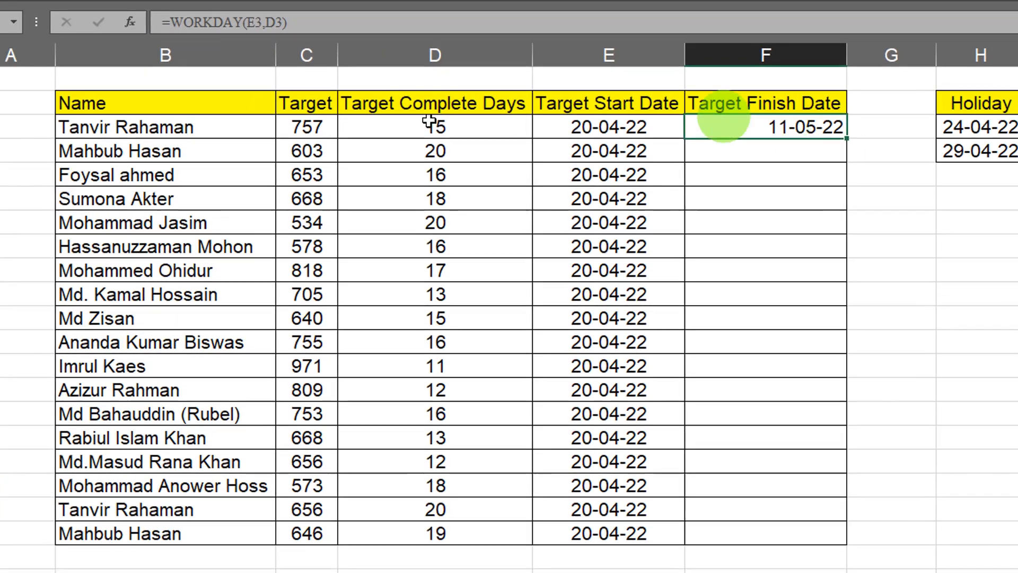
pyautogui.click(430, 122)
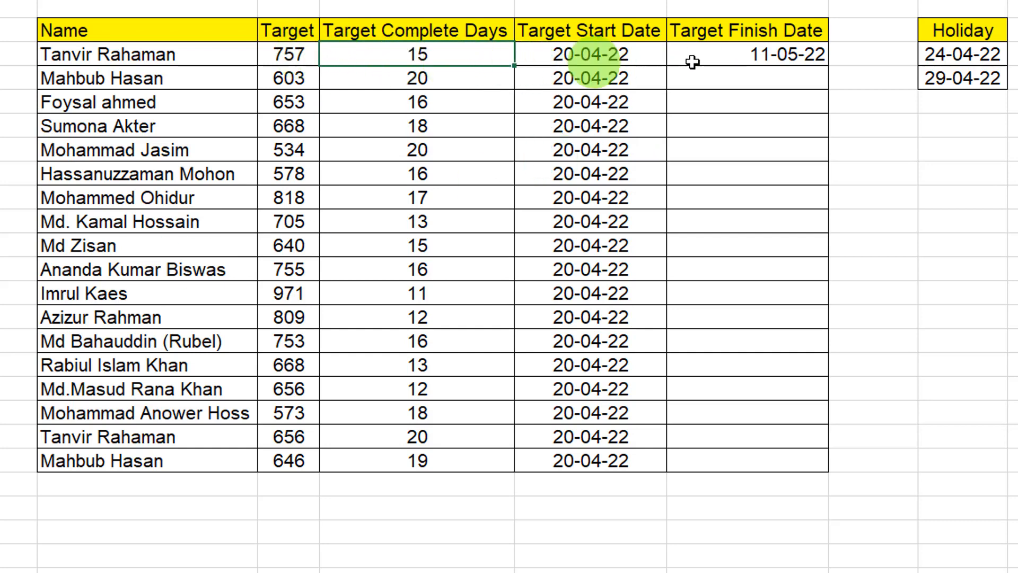
pyautogui.click(796, 56)
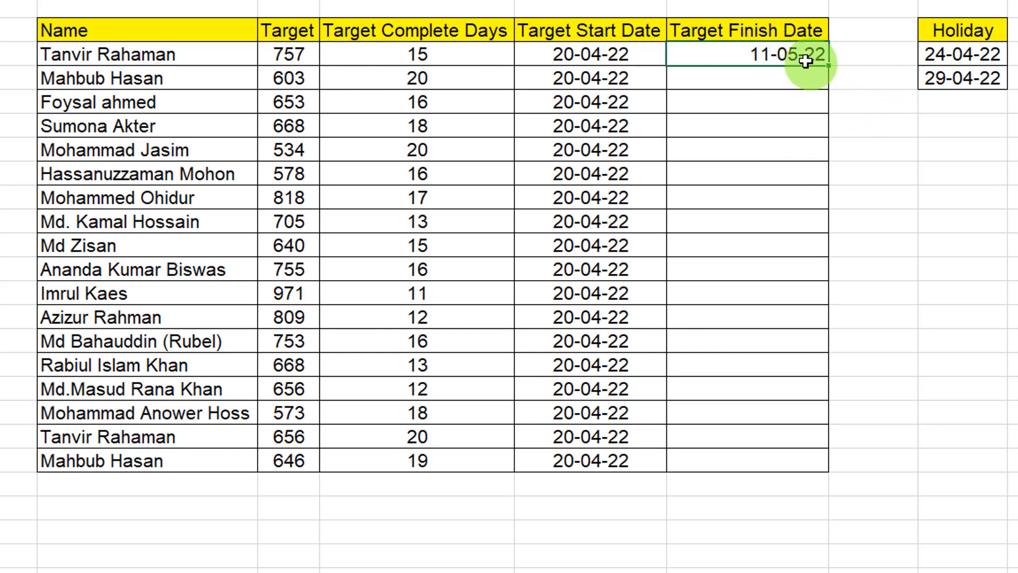
# - Replace the formula in cell F3 with =WORKDAY.INTL(E3,D3,16), treating only Friday as the weekend
pyautogui.press('Delete')
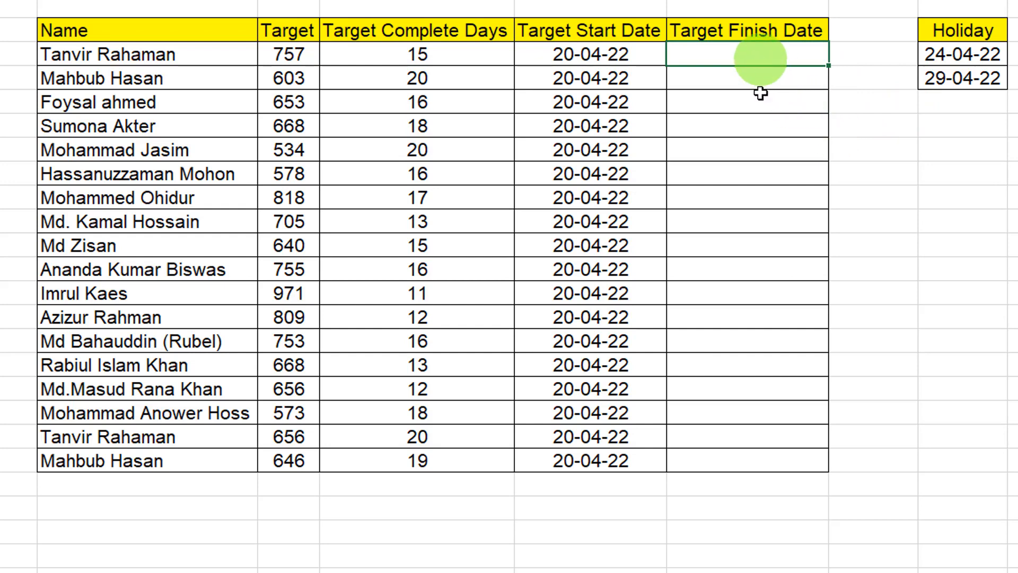
pyautogui.write('=')
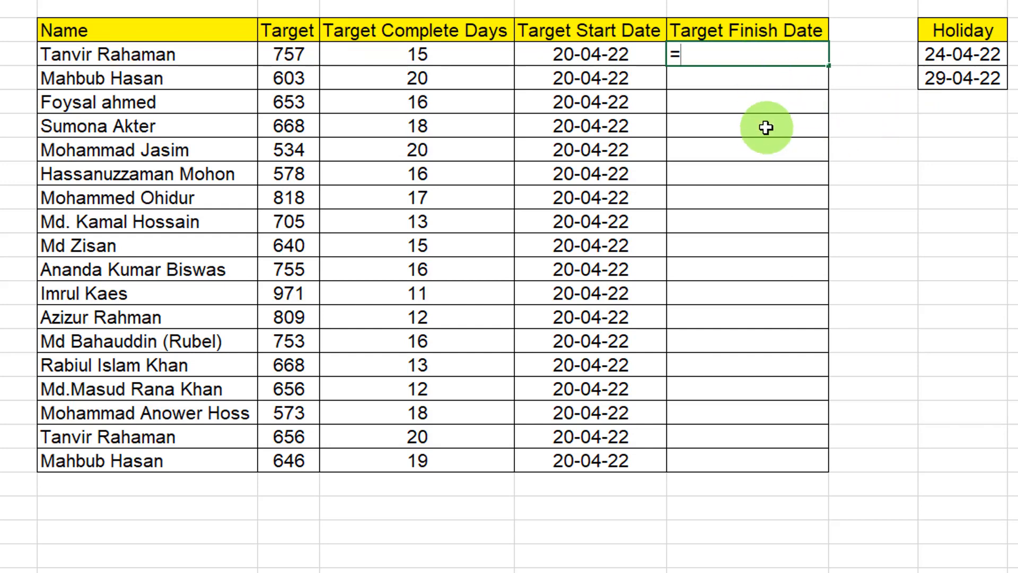
pyautogui.write('work')
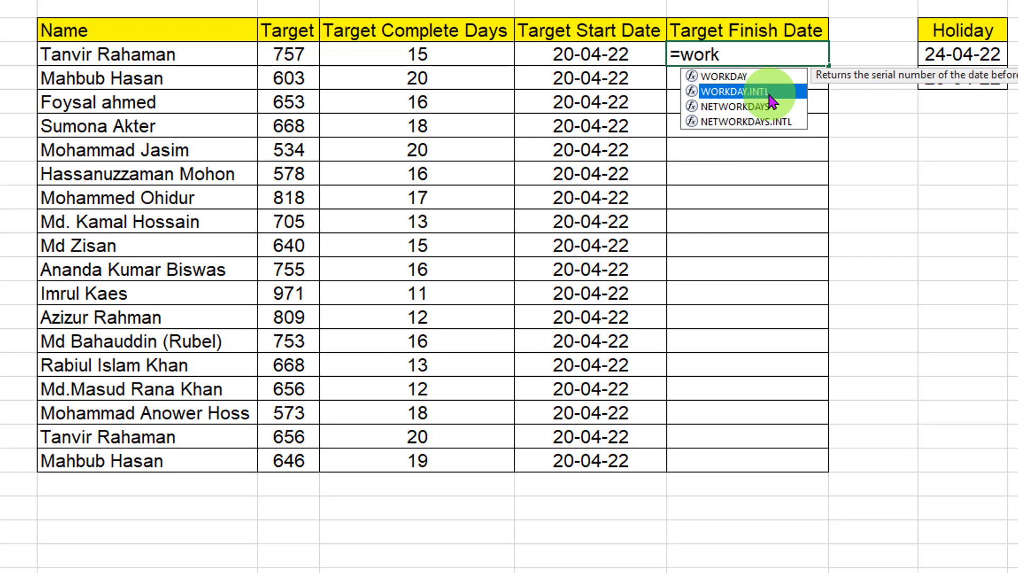
pyautogui.doubleClick(768, 92)
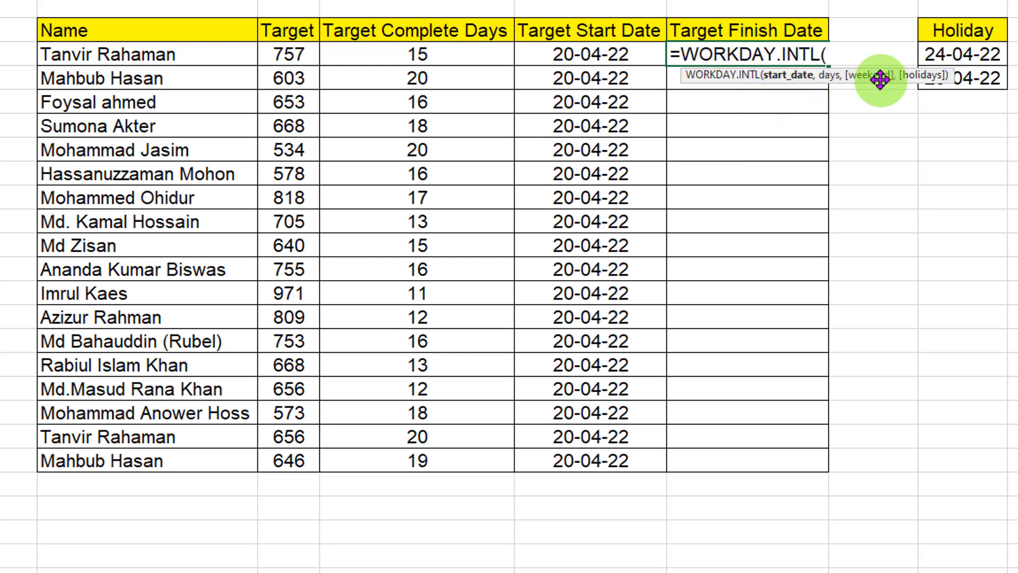
pyautogui.moveTo(842, 75); pyautogui.dragTo(831, 114)
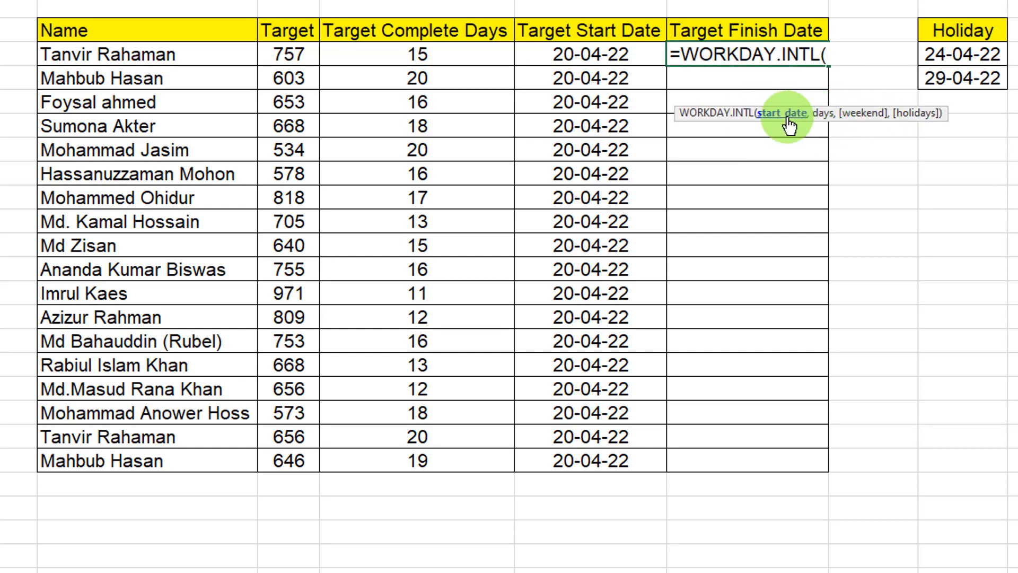
pyautogui.click(659, 53)
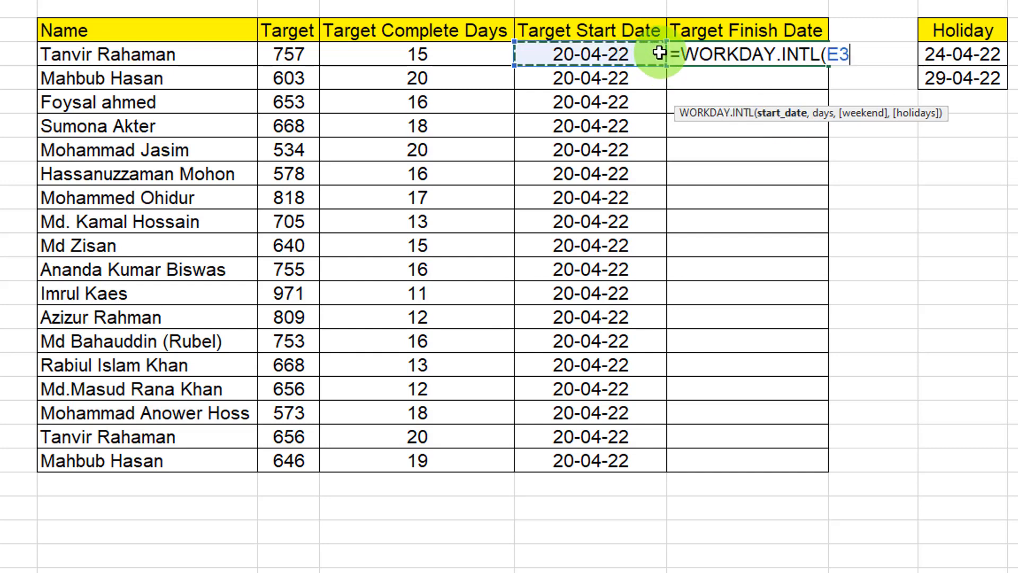
pyautogui.write(',')
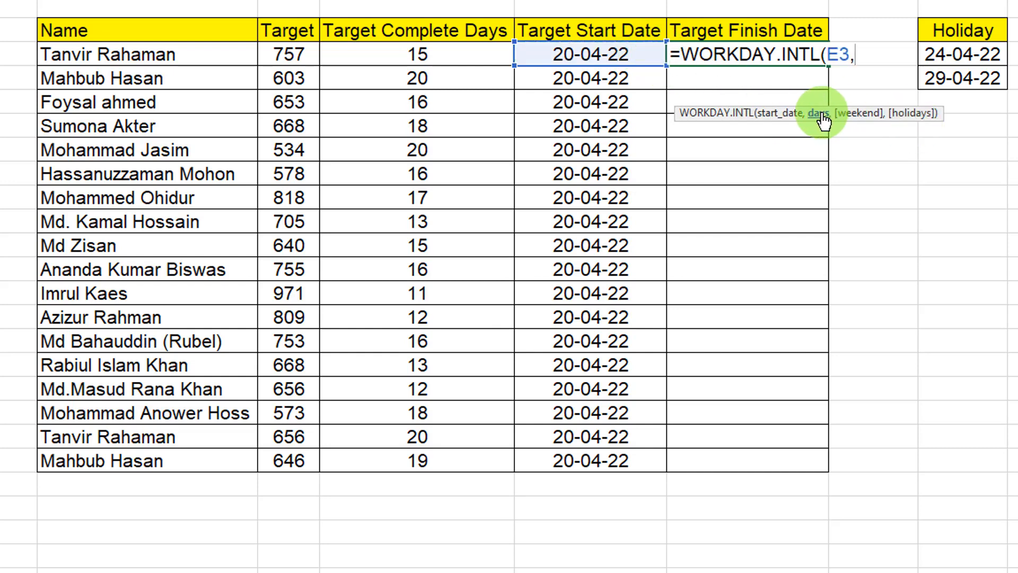
pyautogui.click(448, 48)
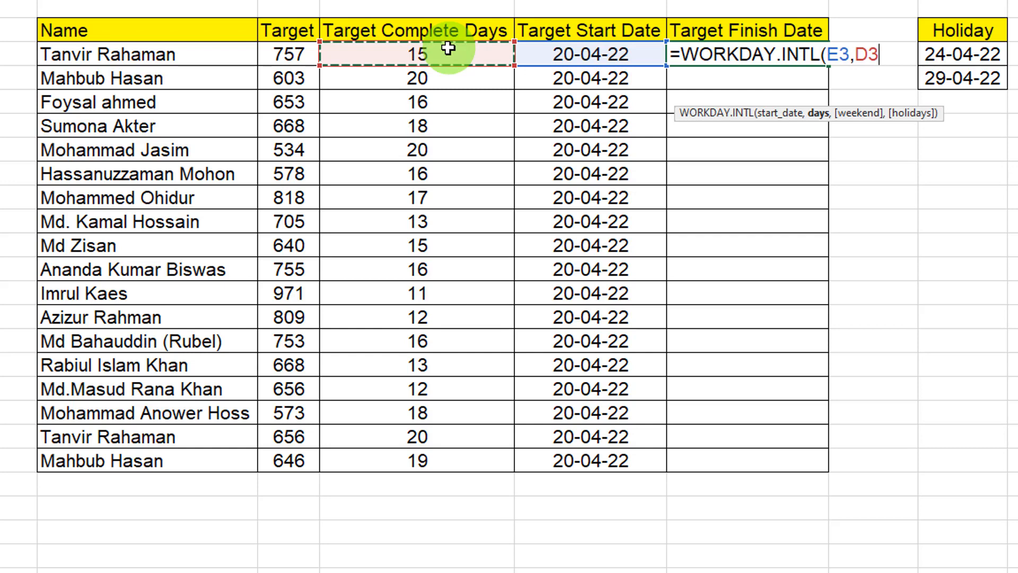
pyautogui.write(',')
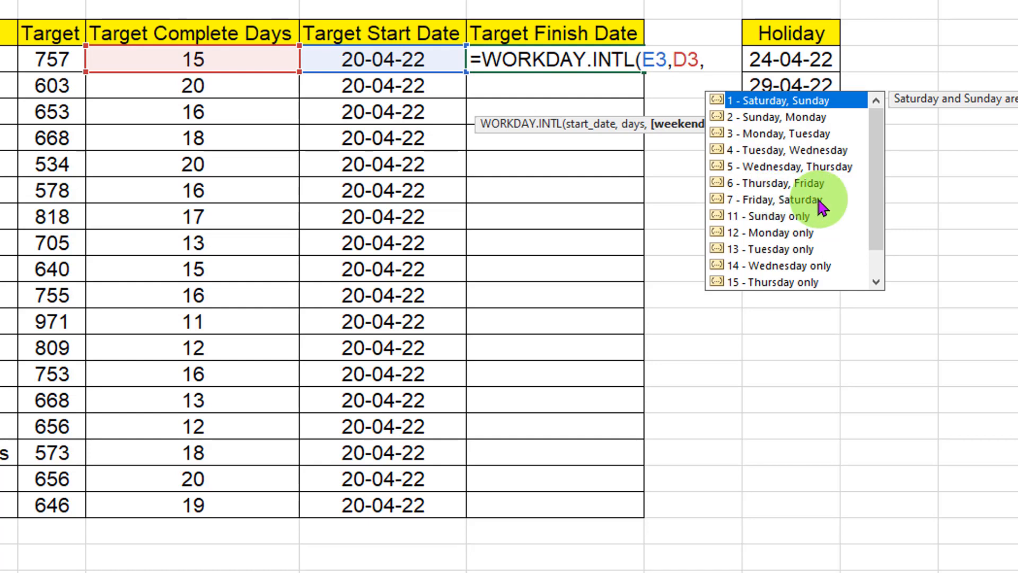
pyautogui.scroll(-1, 798, 231)
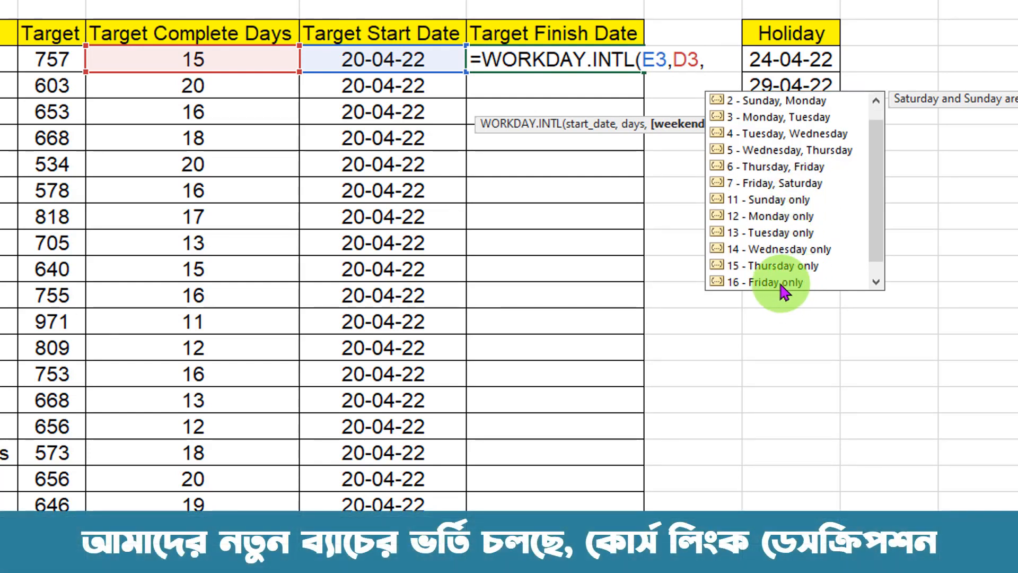
pyautogui.doubleClick(783, 284)
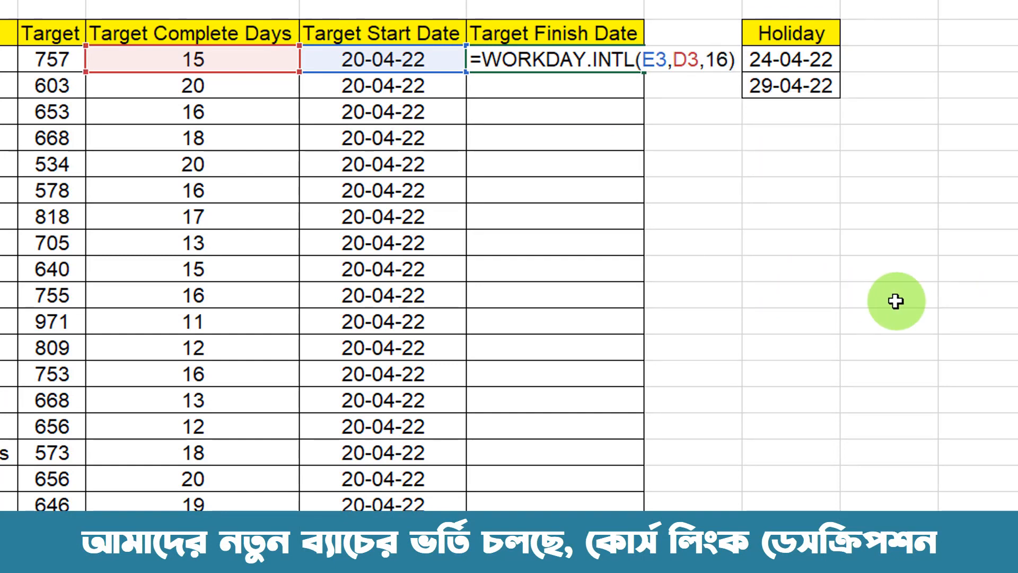
pyautogui.press('Return')
pyautogui.click(590, 63)
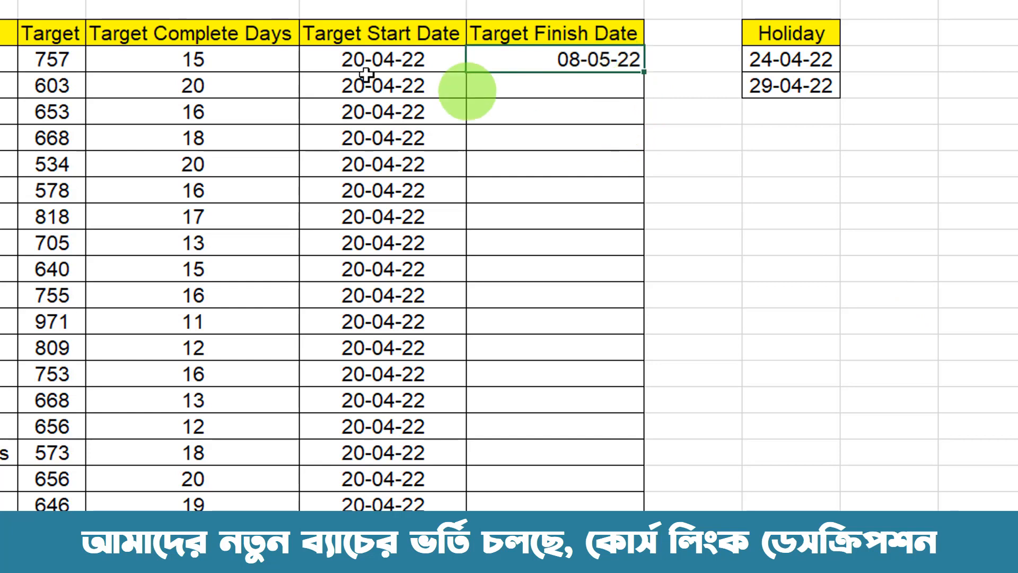
# - Set the first row's Target Complete Days to 8
pyautogui.click(264, 60)
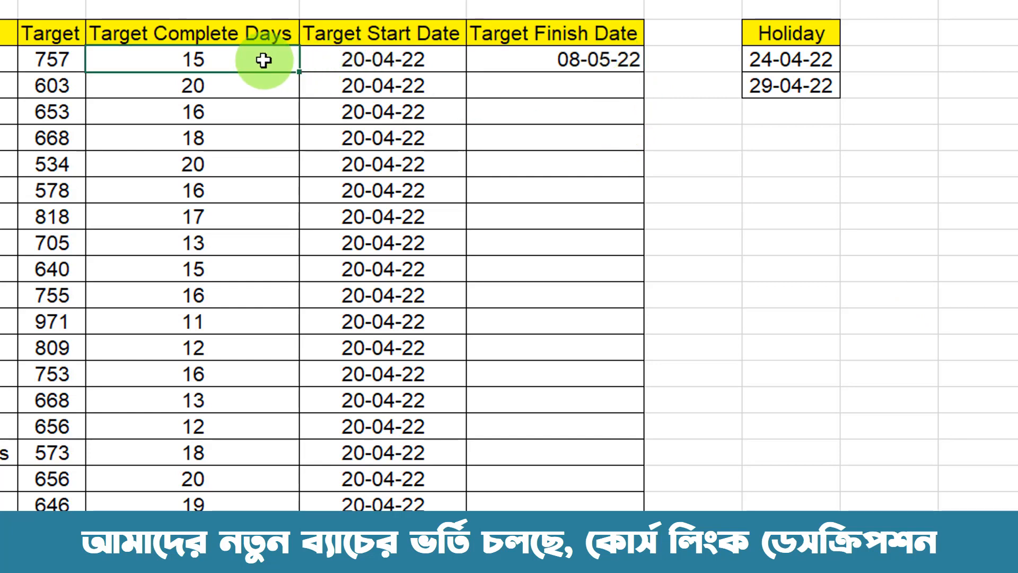
pyautogui.write('8')
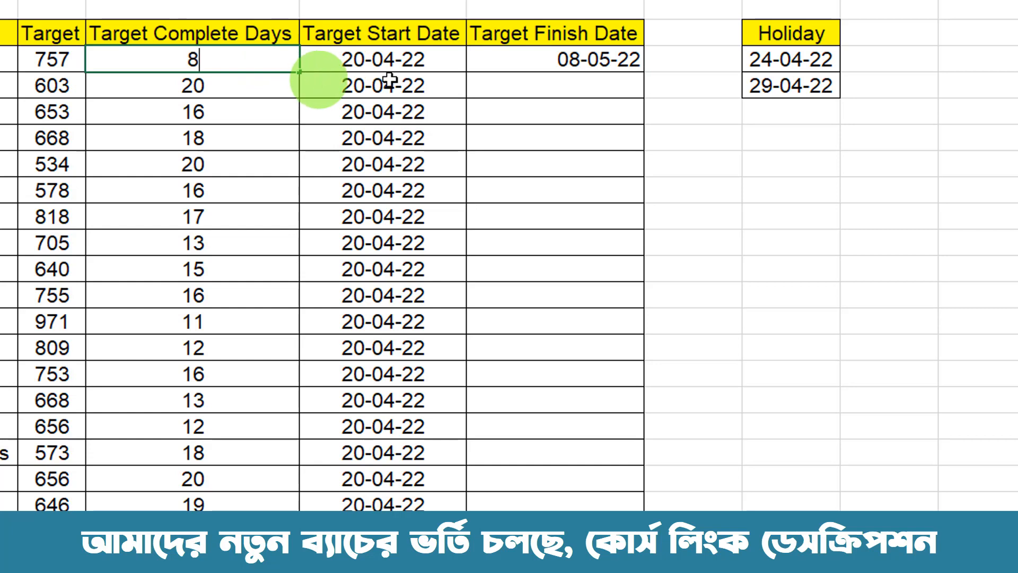
pyautogui.click(517, 85)
pyautogui.click(447, 62)
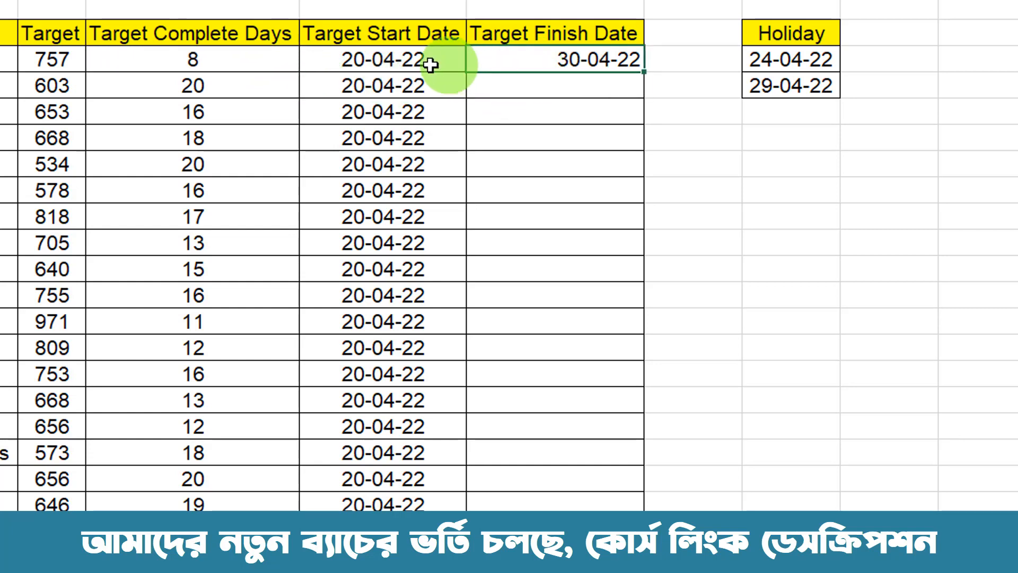
pyautogui.click(550, 61)
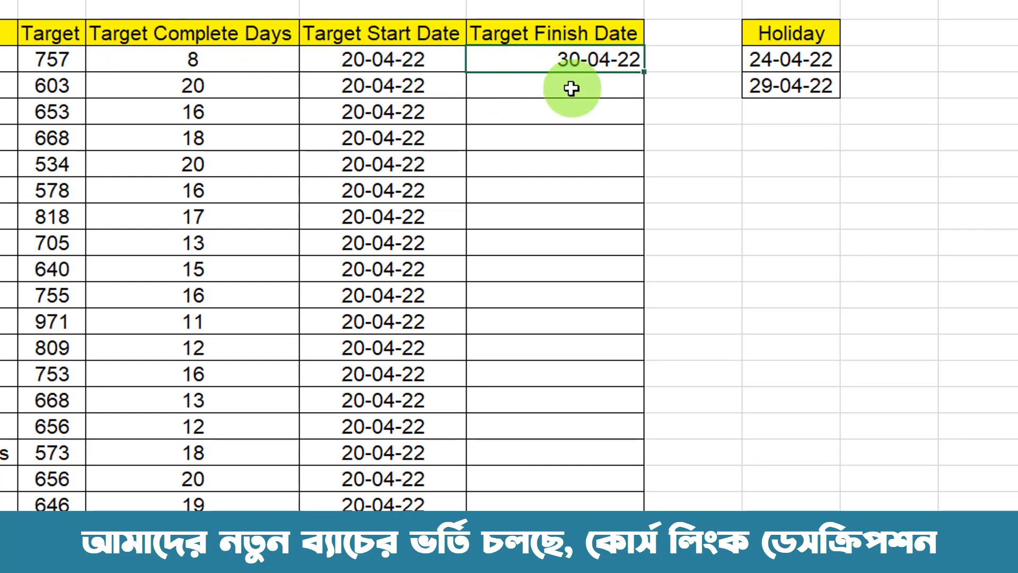
# - Verify the first row's finish date by counting its complete days, excluding Fridays, from April 20, 2022 in the system calendar
pyautogui.click(257, 63)
pyautogui.click(47, 58)
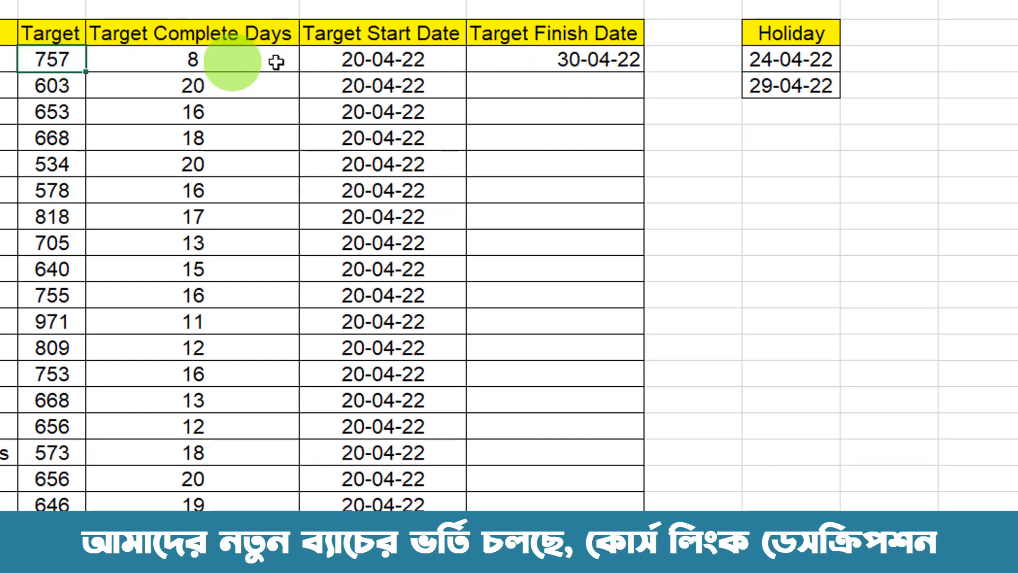
pyautogui.click(362, 62)
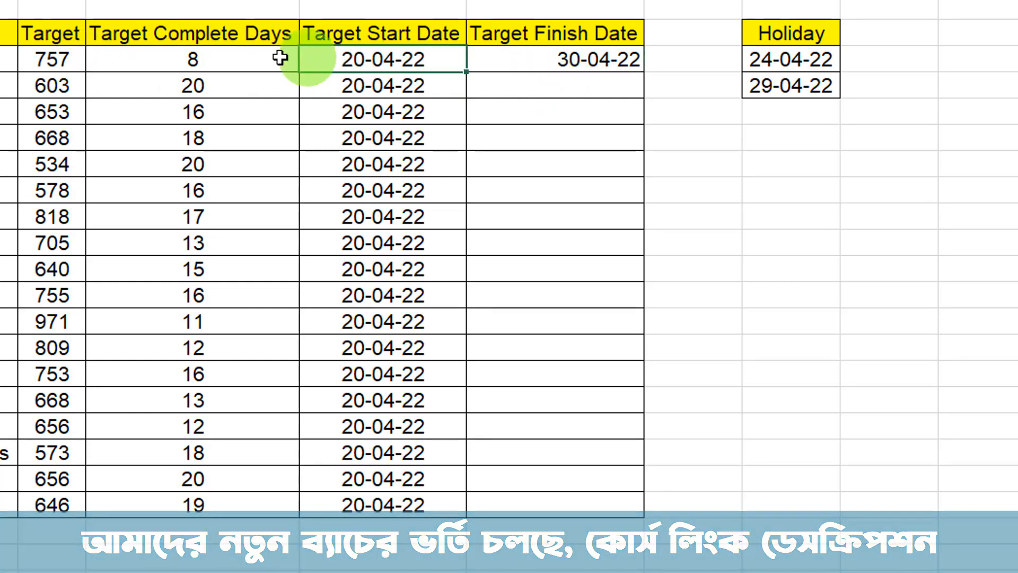
pyautogui.click(234, 61)
pyautogui.click(513, 62)
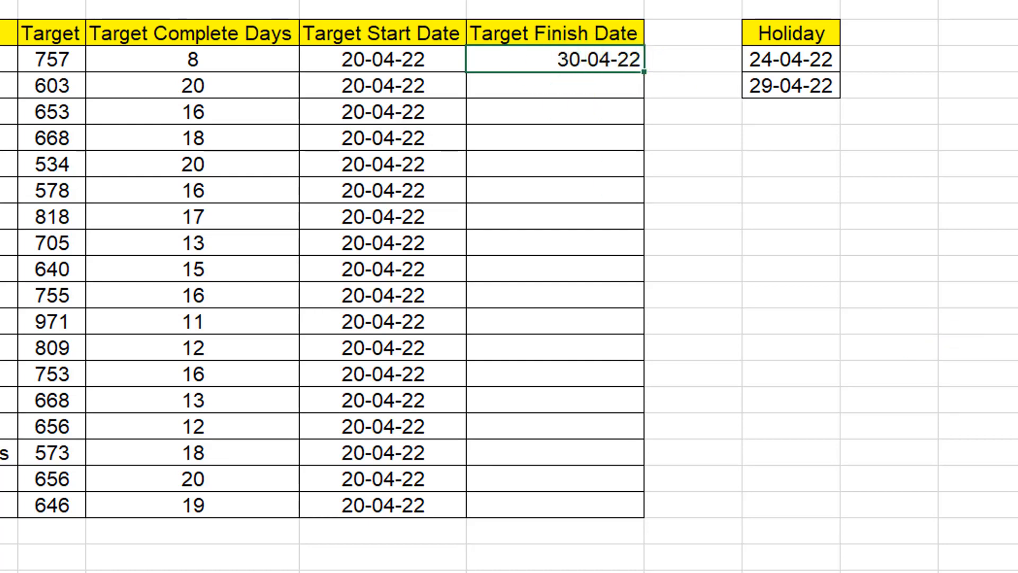
pyautogui.click(1008, 568)
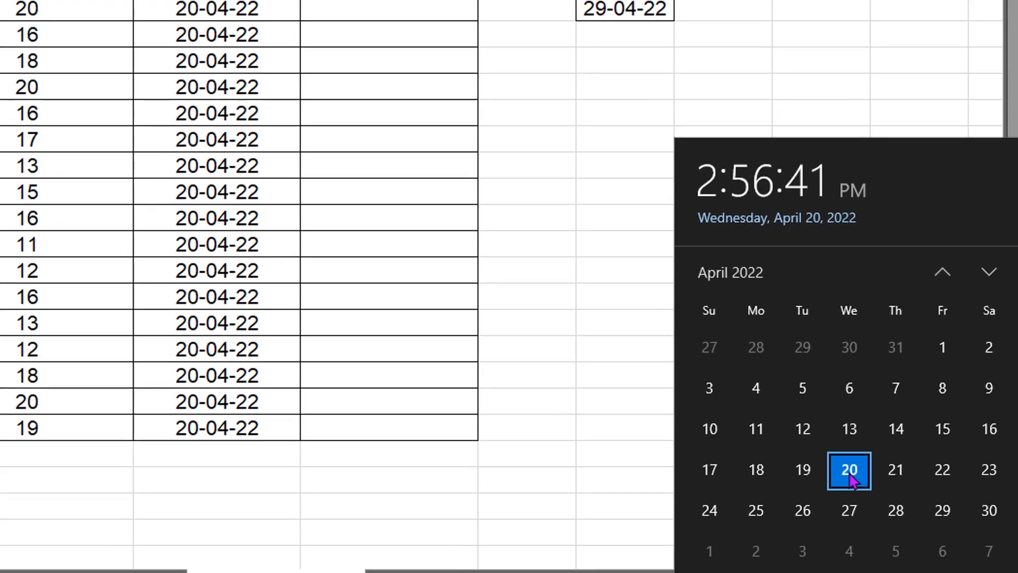
pyautogui.click(889, 469)
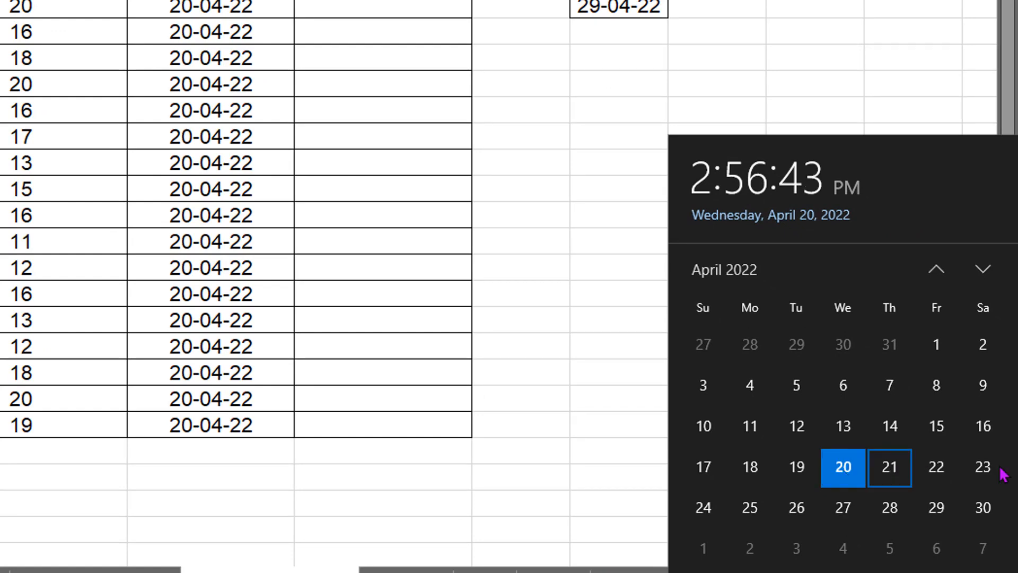
pyautogui.click(935, 470)
pyautogui.click(981, 467)
pyautogui.click(705, 509)
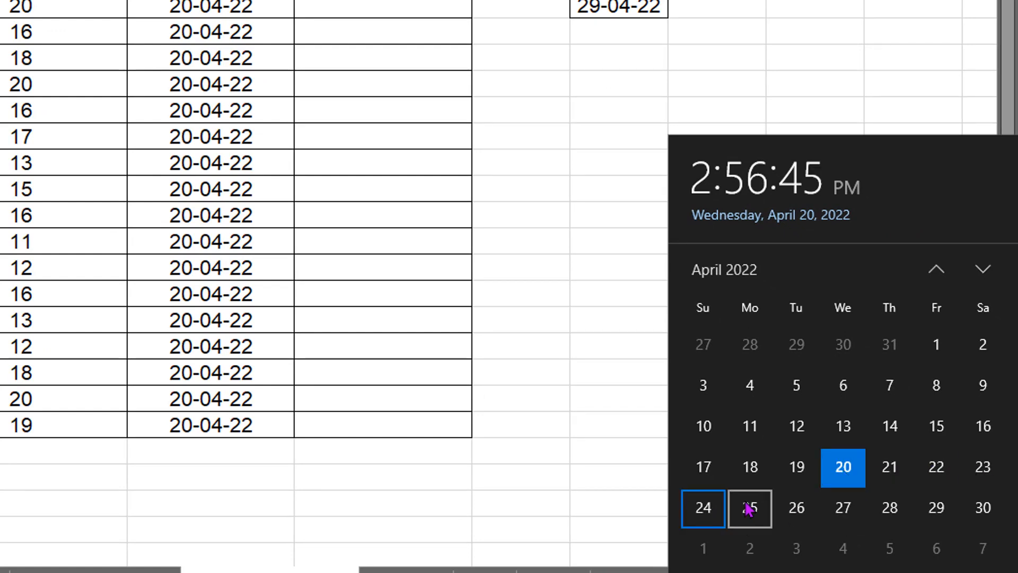
pyautogui.click(750, 509)
pyautogui.click(798, 510)
pyautogui.click(845, 510)
pyautogui.click(891, 509)
pyautogui.click(935, 509)
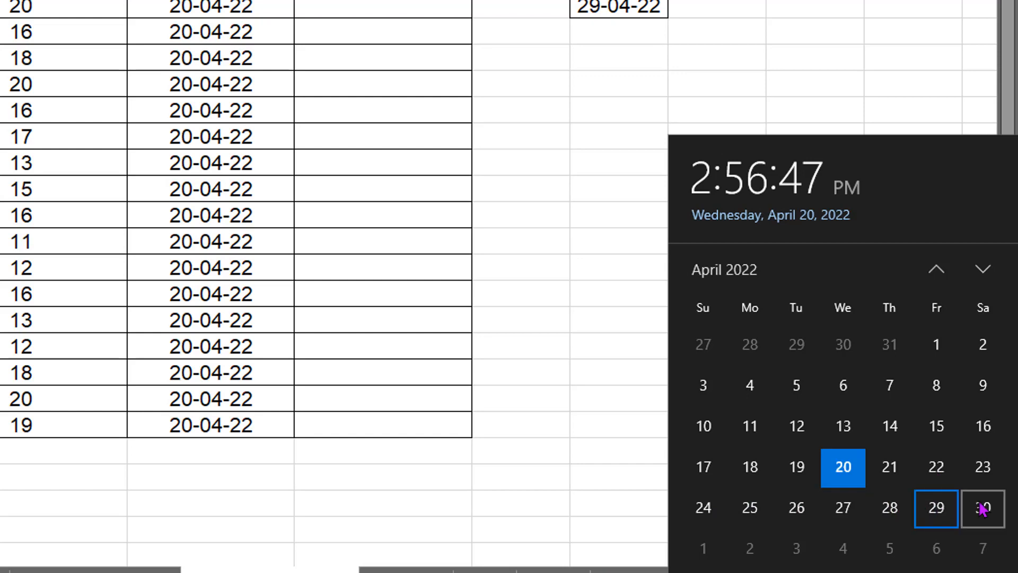
pyautogui.click(981, 509)
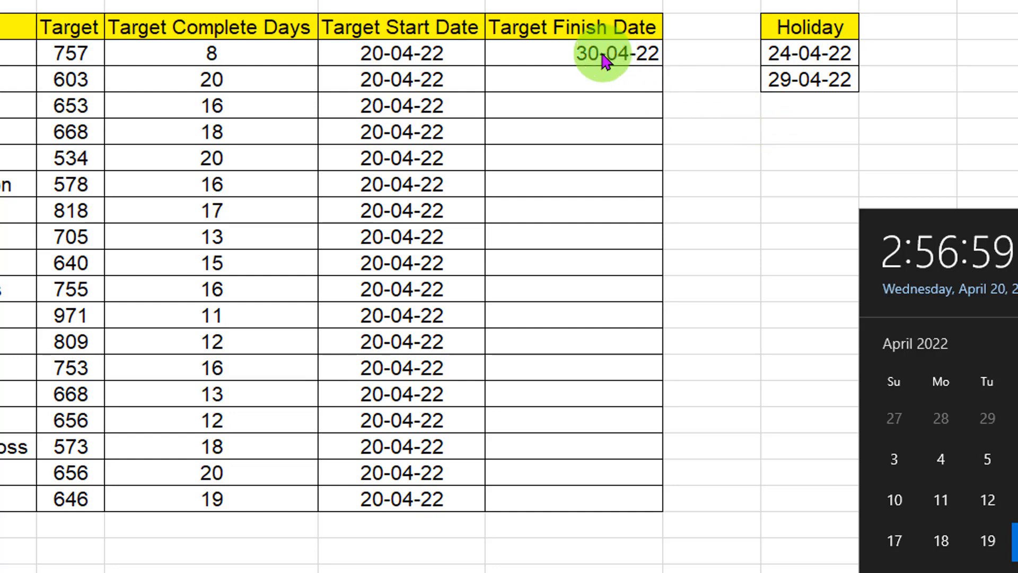
pyautogui.click(134, 53)
pyautogui.click(135, 52)
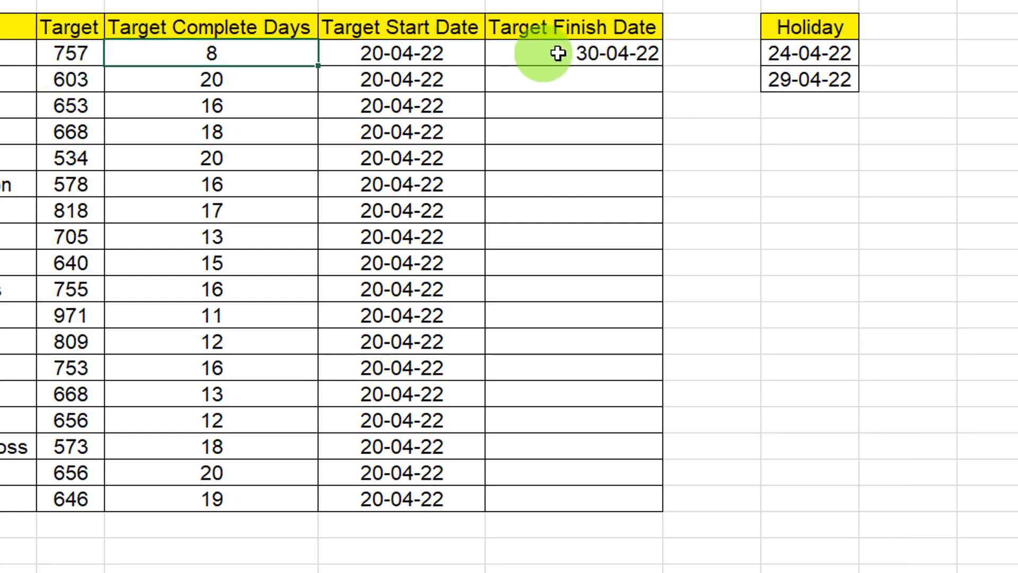
# - Fill the WORKDAY.INTL formula from cell F3 down to the last row of the Target Finish Date column
pyautogui.click(527, 55)
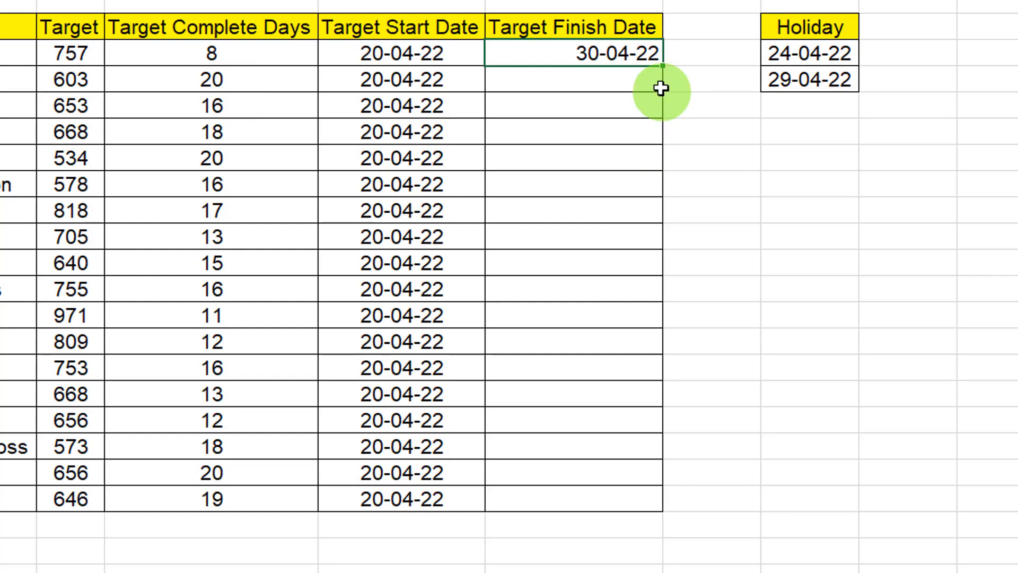
pyautogui.doubleClick(662, 66)
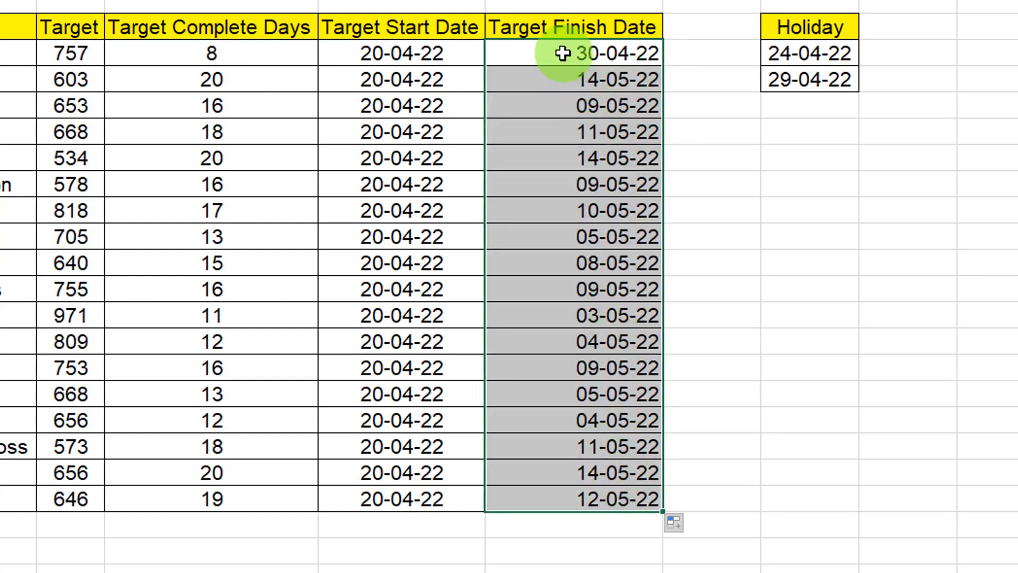
pyautogui.moveTo(561, 51); pyautogui.dragTo(562, 498)
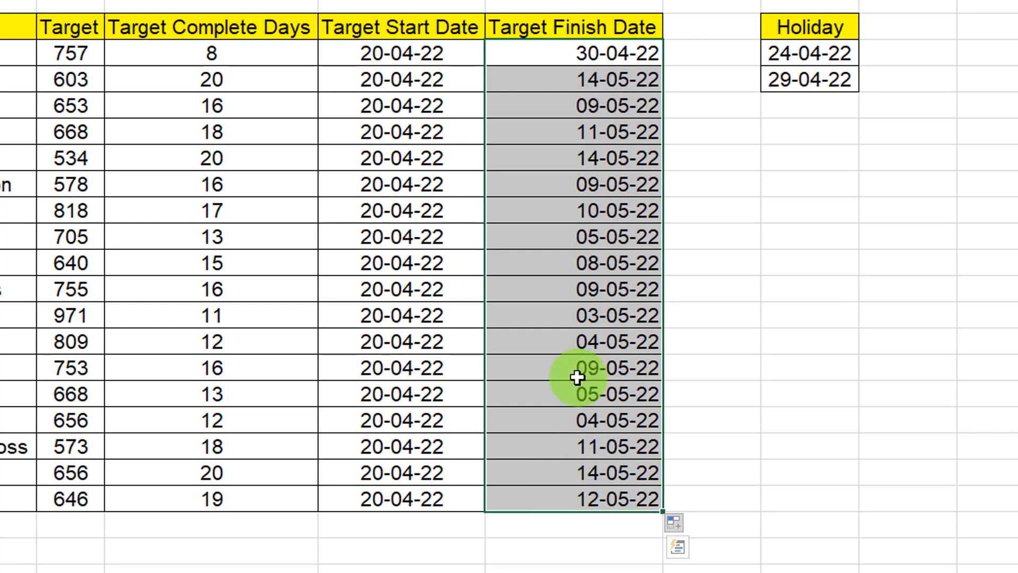
pyautogui.click(577, 377)
# - Clear all calculated dates from the Target Finish Date column, keeping its header, and reselect the first row's cell
pyautogui.click(586, 53)
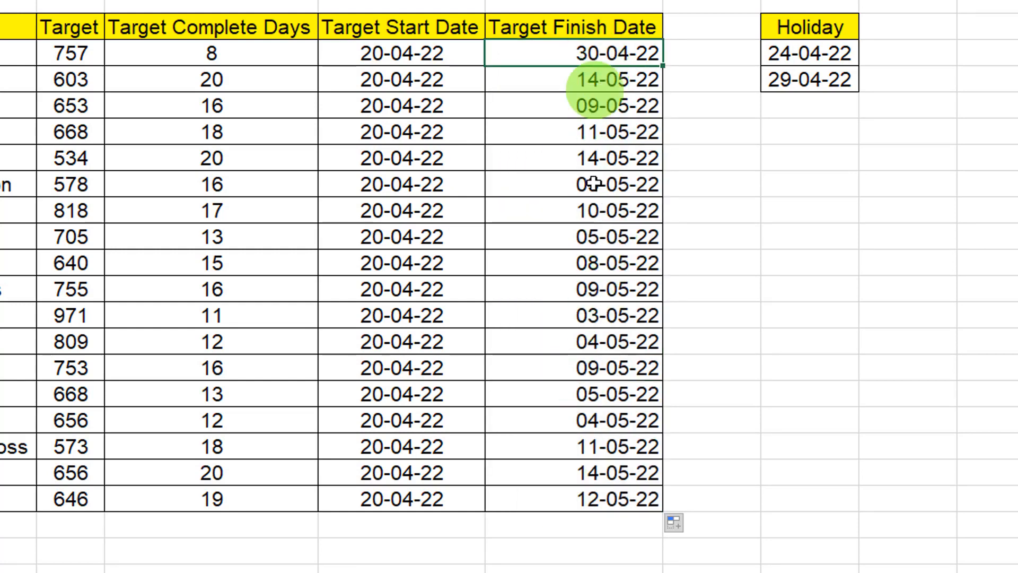
pyautogui.moveTo(594, 183); pyautogui.dragTo(577, 494)
pyautogui.press('Delete')
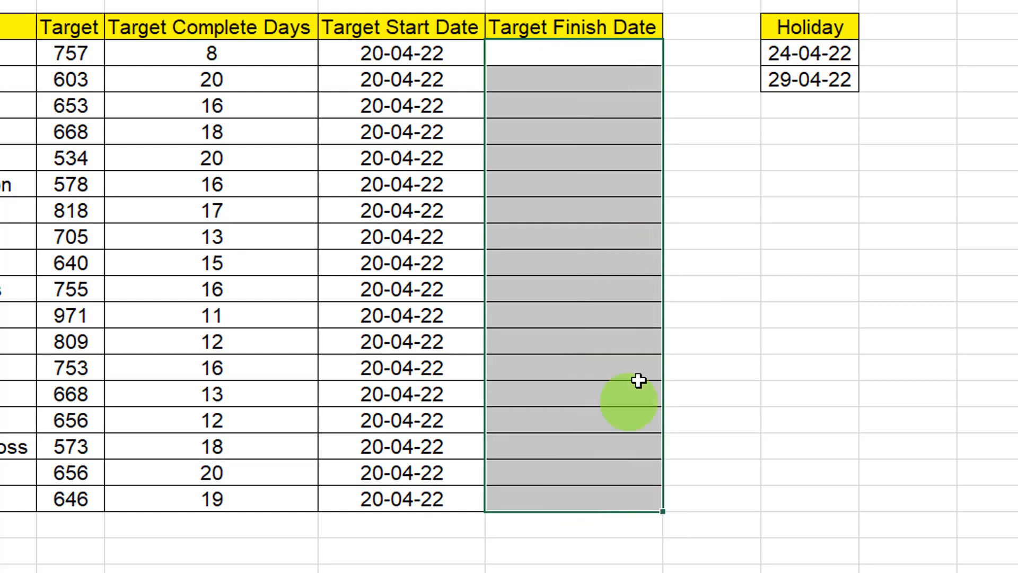
pyautogui.click(586, 54)
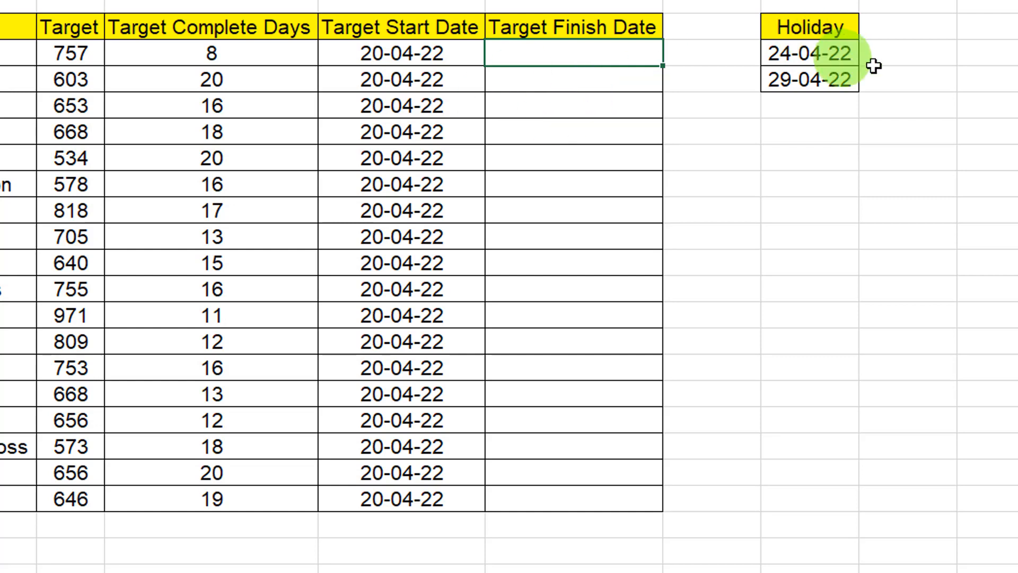
# - Review the Holiday list and the first row's Target and Target Complete Days values
pyautogui.moveTo(818, 25); pyautogui.dragTo(818, 75)
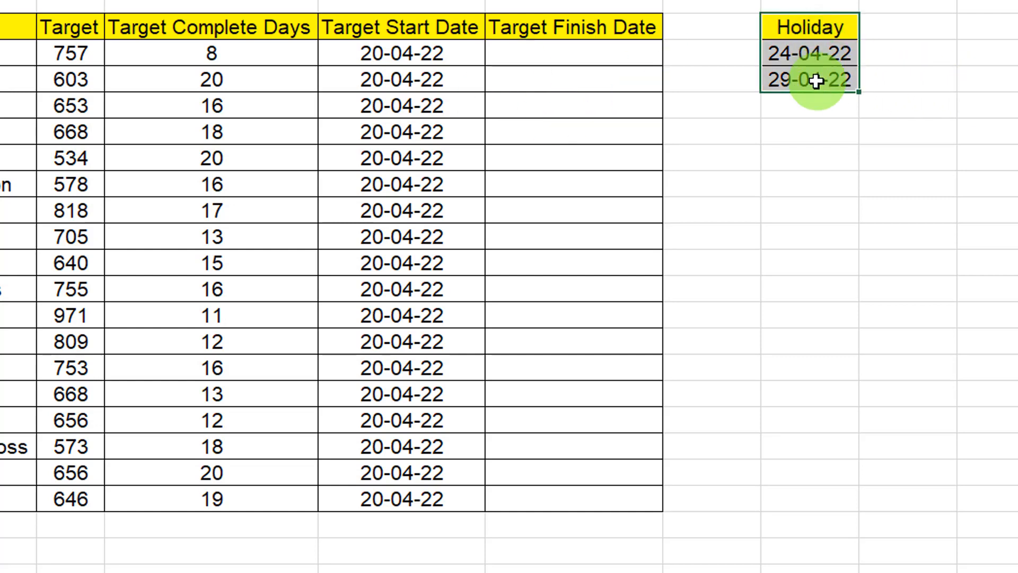
pyautogui.click(822, 83)
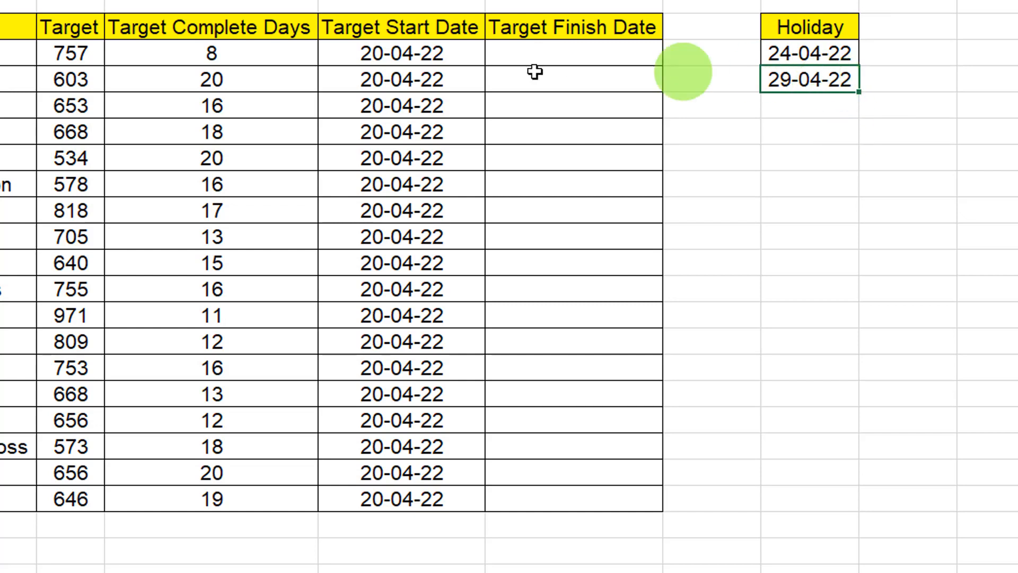
pyautogui.click(82, 53)
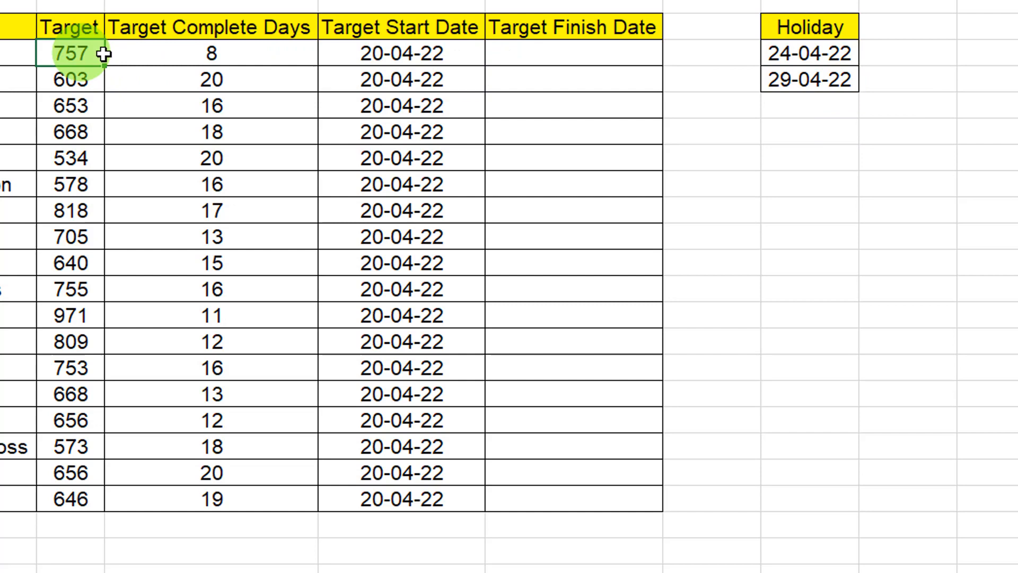
pyautogui.click(250, 61)
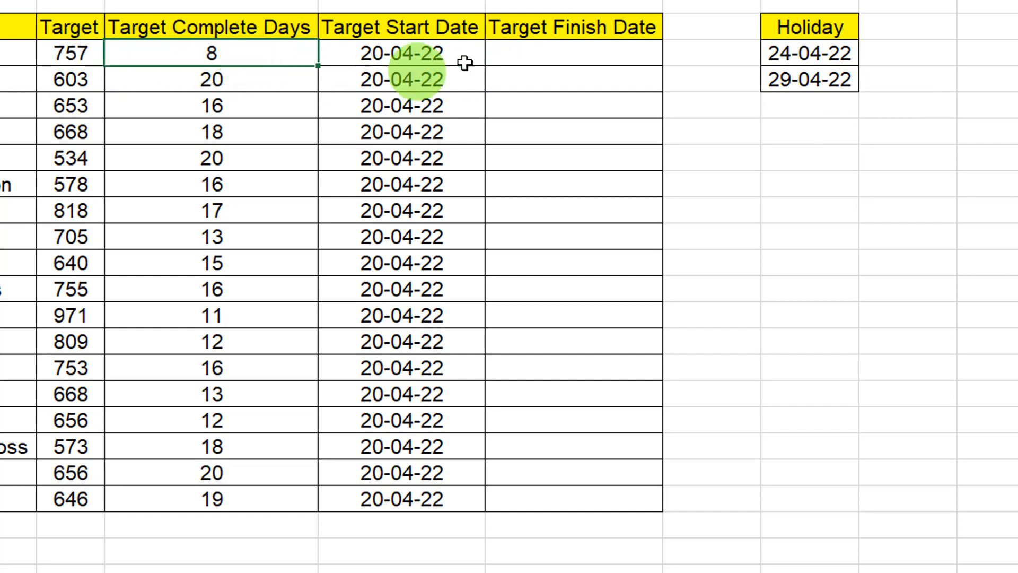
# - Start a WORKDAY.INTL formula in the first row's Target Finish Date cell with start date E3 and days D3
pyautogui.click(583, 60)
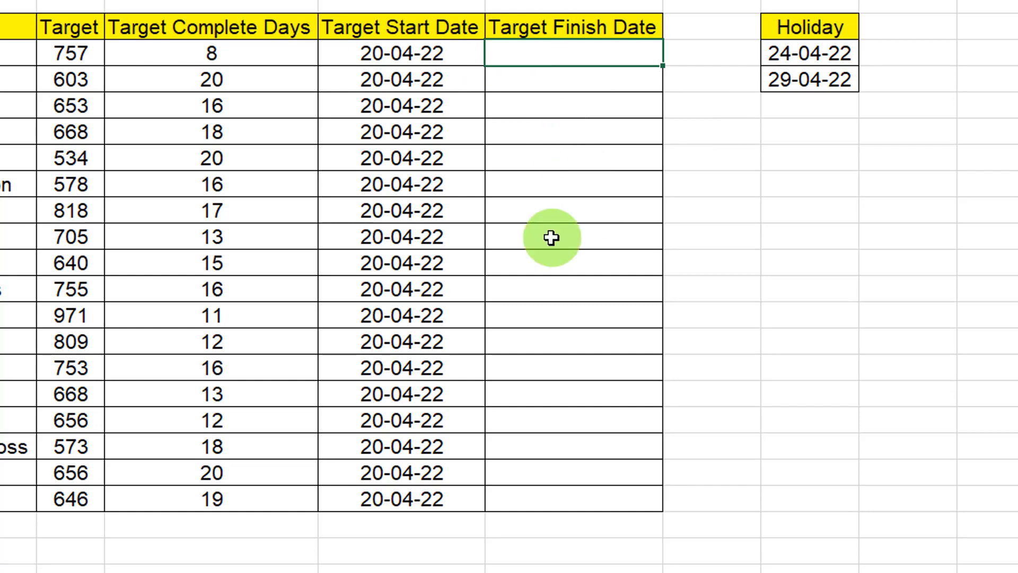
pyautogui.write('=work')
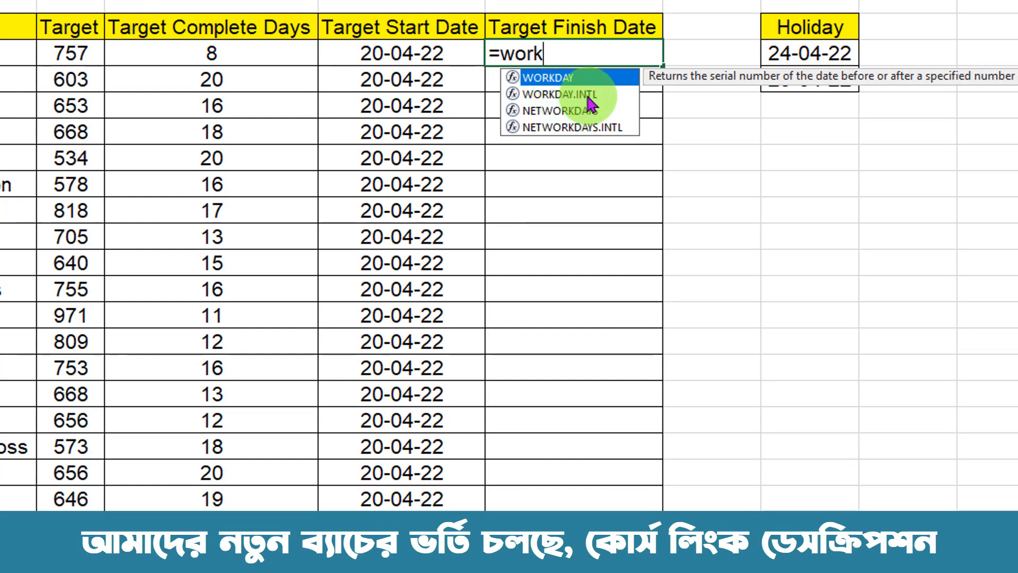
pyautogui.doubleClick(588, 95)
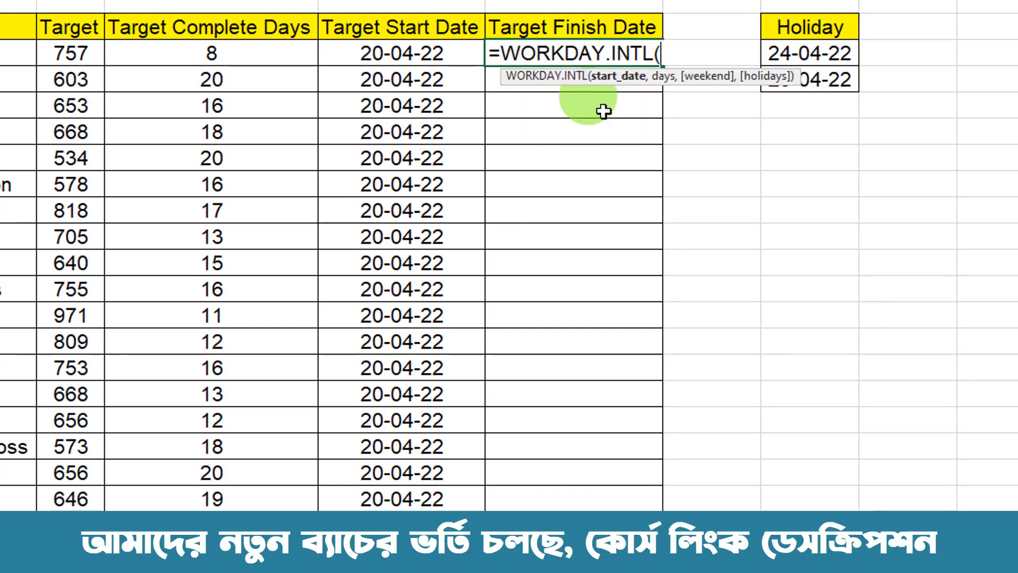
pyautogui.click(428, 71)
pyautogui.write(',')
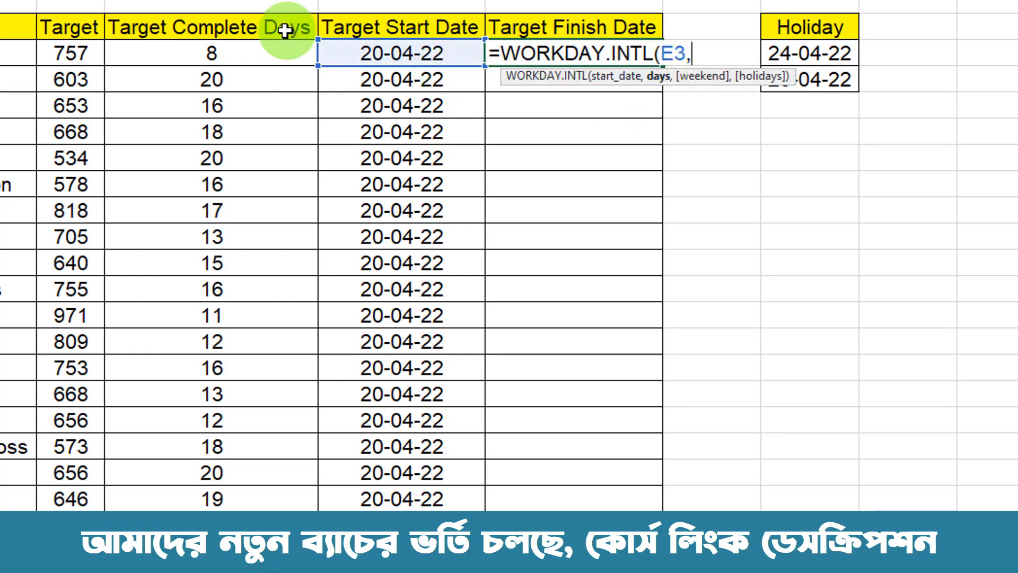
pyautogui.click(273, 51)
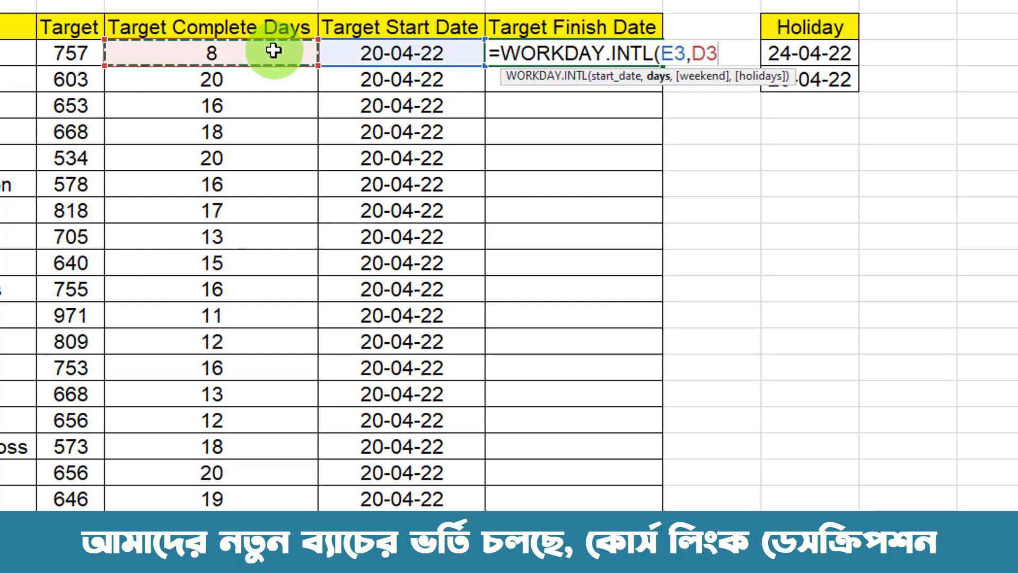
# - Complete the WORKDAY.INTL formula with weekend option 16 (Friday only) and the holiday range H3:H4
pyautogui.write(',')
pyautogui.scroll(-1, 806, 222)
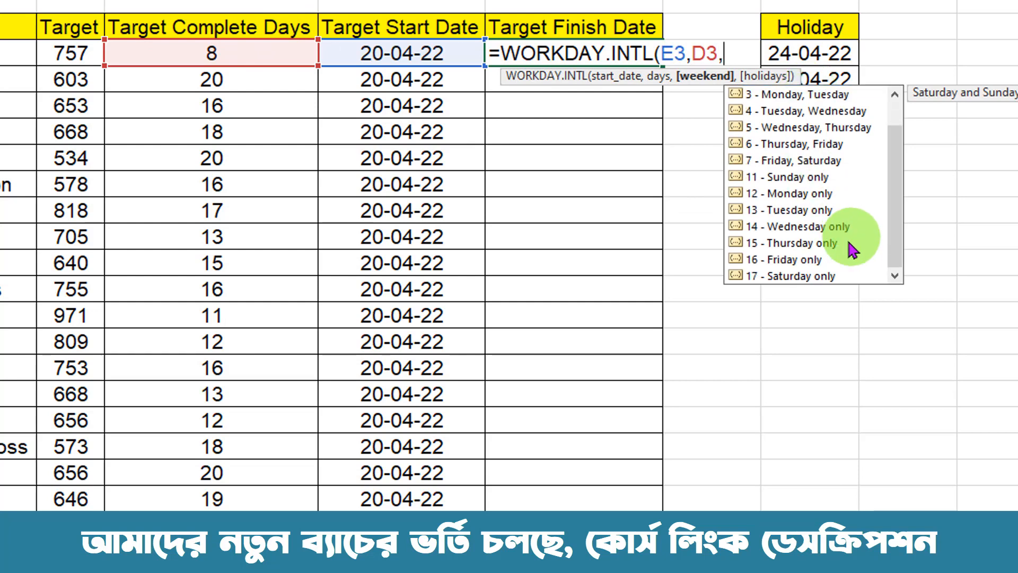
pyautogui.doubleClick(804, 261)
pyautogui.write(',')
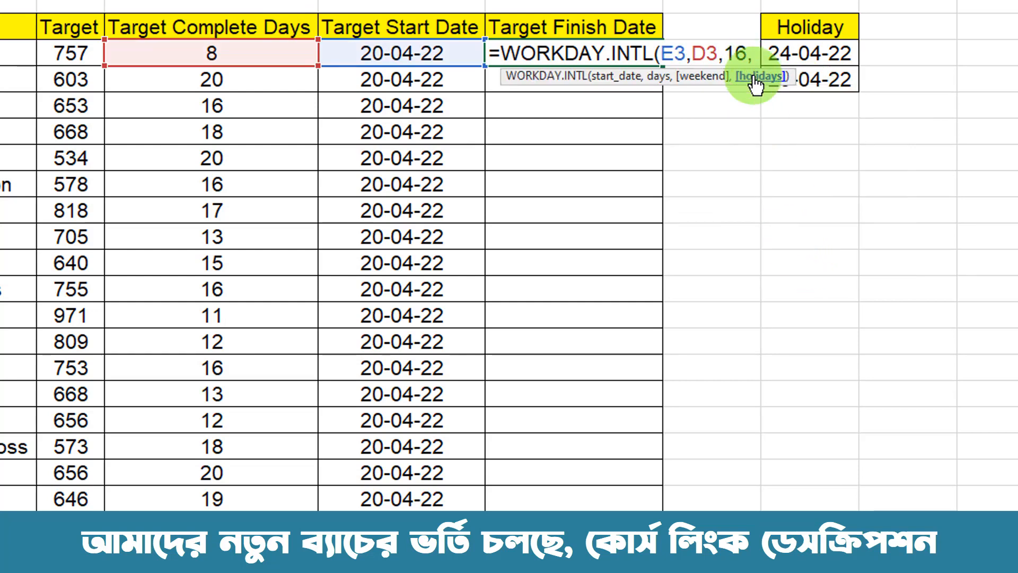
pyautogui.moveTo(828, 54); pyautogui.dragTo(838, 85)
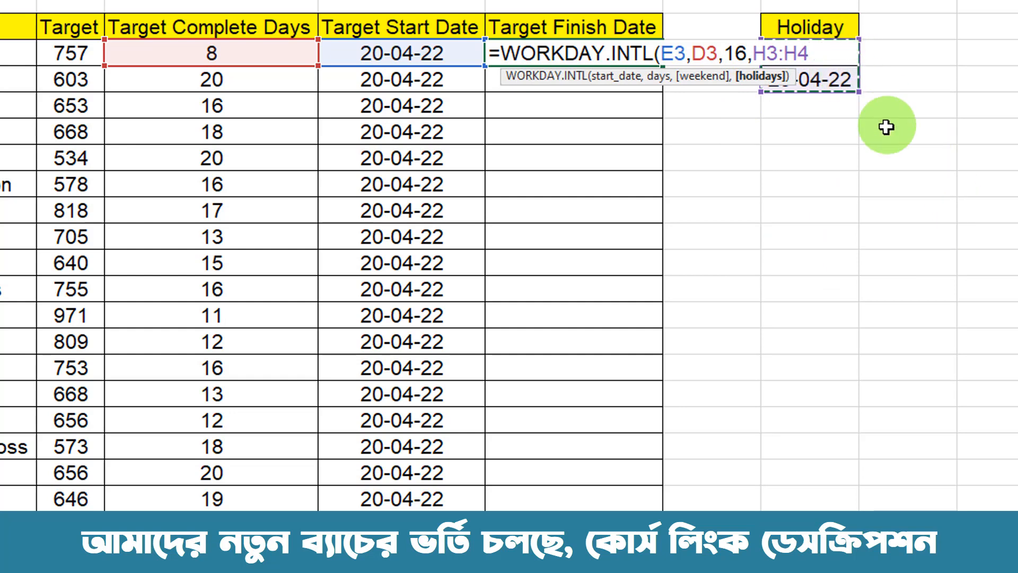
pyautogui.write(')')
pyautogui.press('Return')
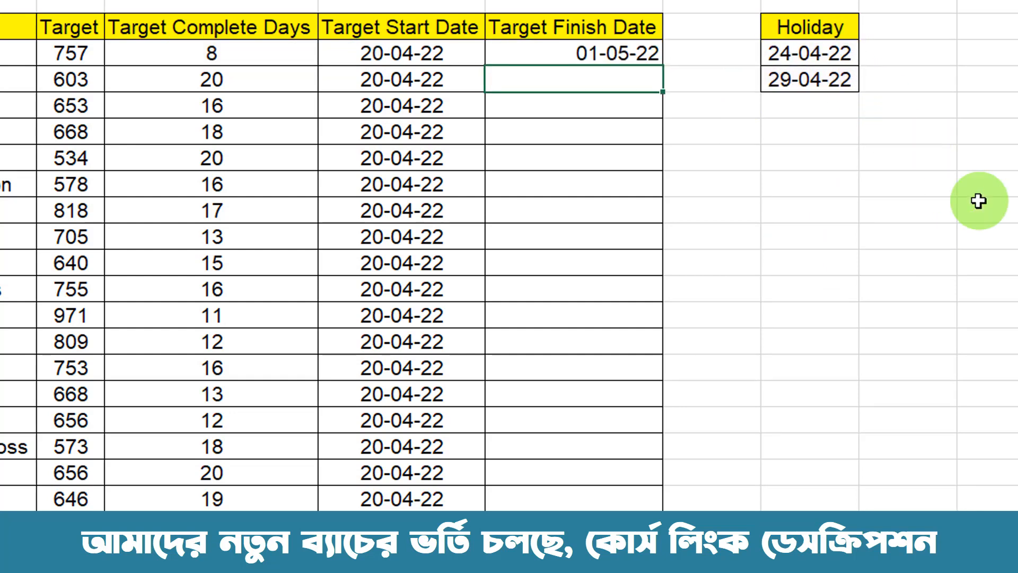
# - Compare the first row's start and finish dates with the dates in the Holiday list
pyautogui.click(643, 51)
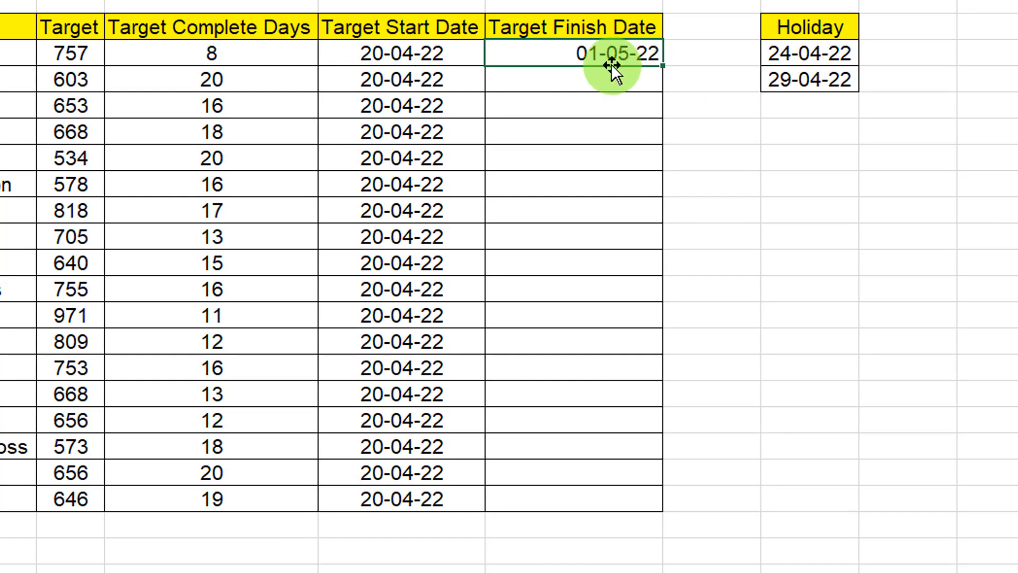
pyautogui.click(159, 51)
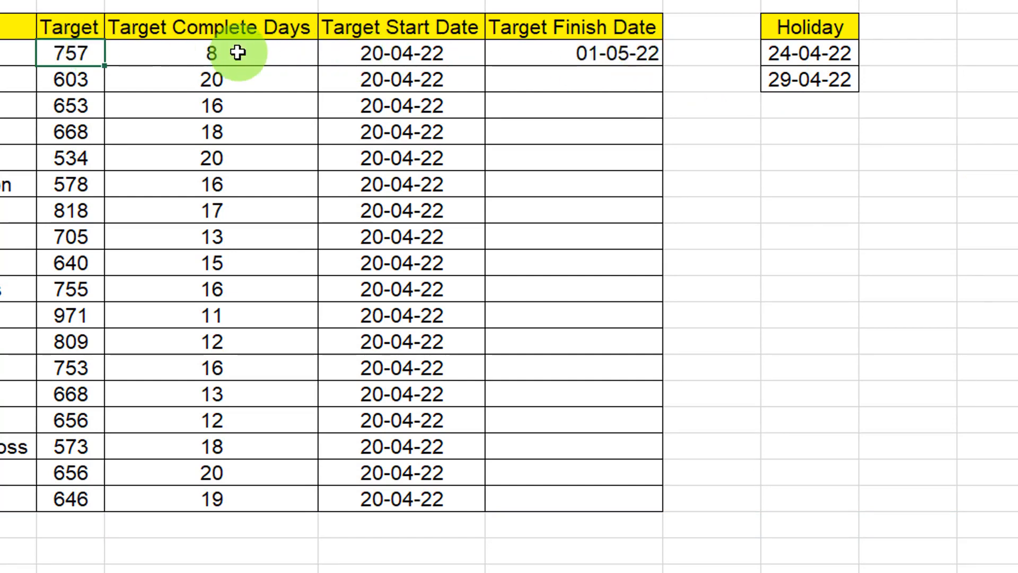
pyautogui.click(393, 56)
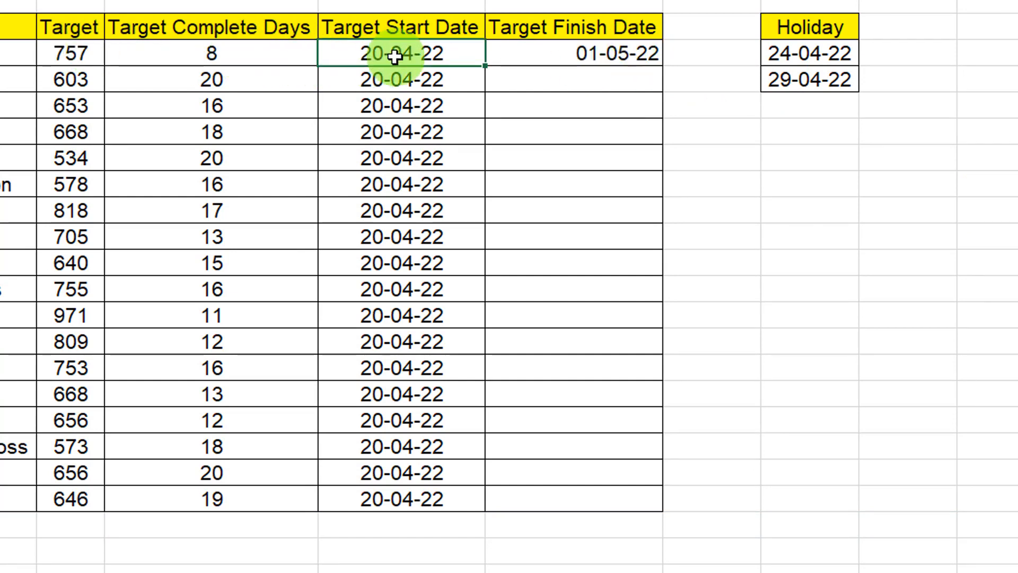
pyautogui.click(620, 52)
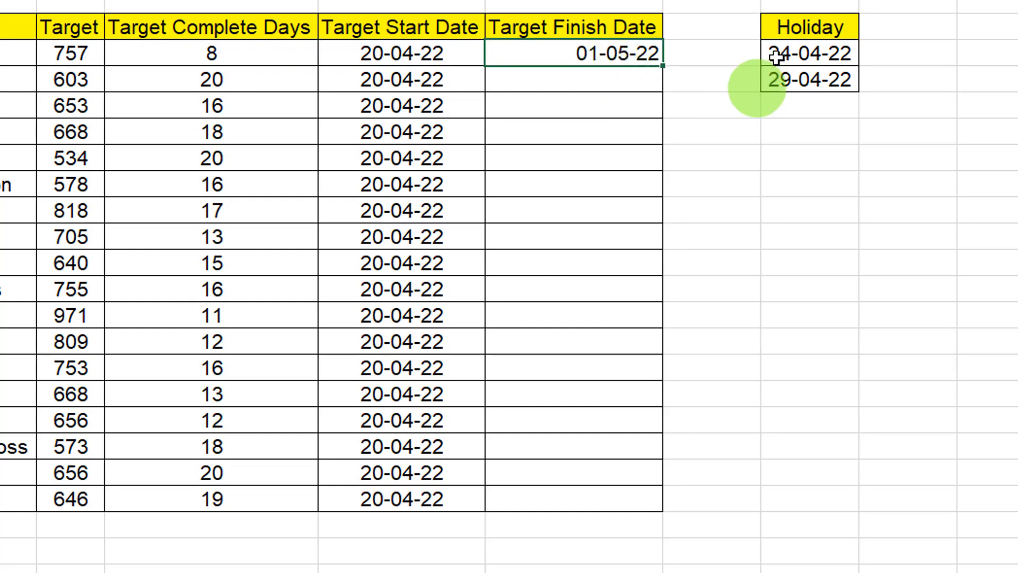
pyautogui.moveTo(776, 53); pyautogui.dragTo(782, 79)
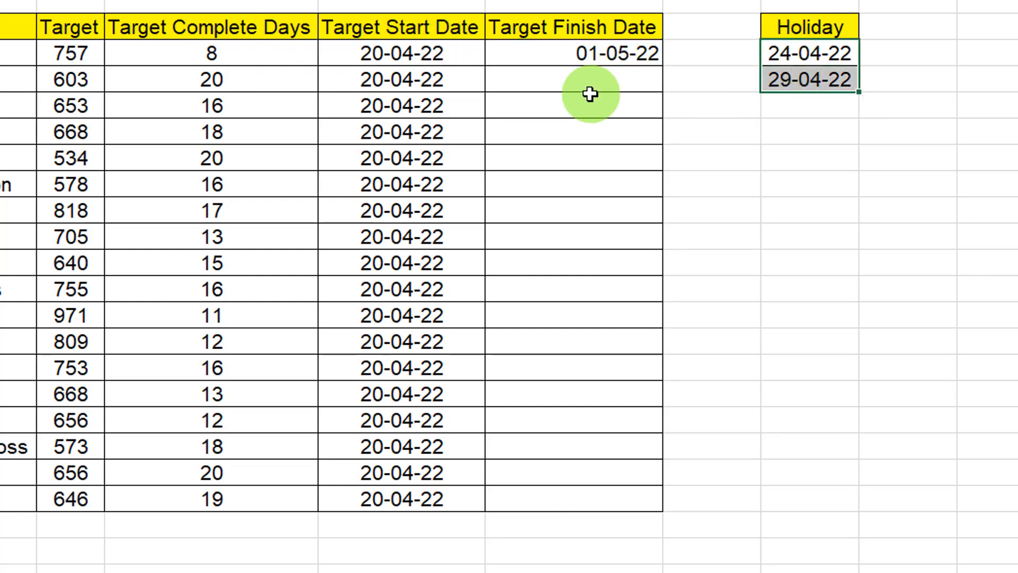
pyautogui.click(600, 60)
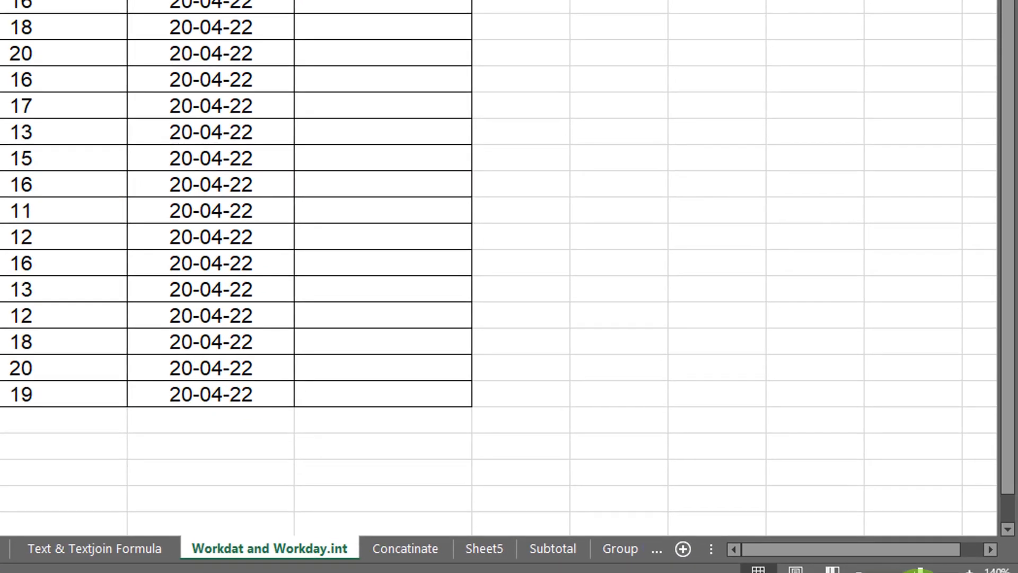
# - Verify the first row's finish date by counting days from April 20, 2022 in the system calendar, excluding Fridays and the listed holidays
pyautogui.click(928, 572)
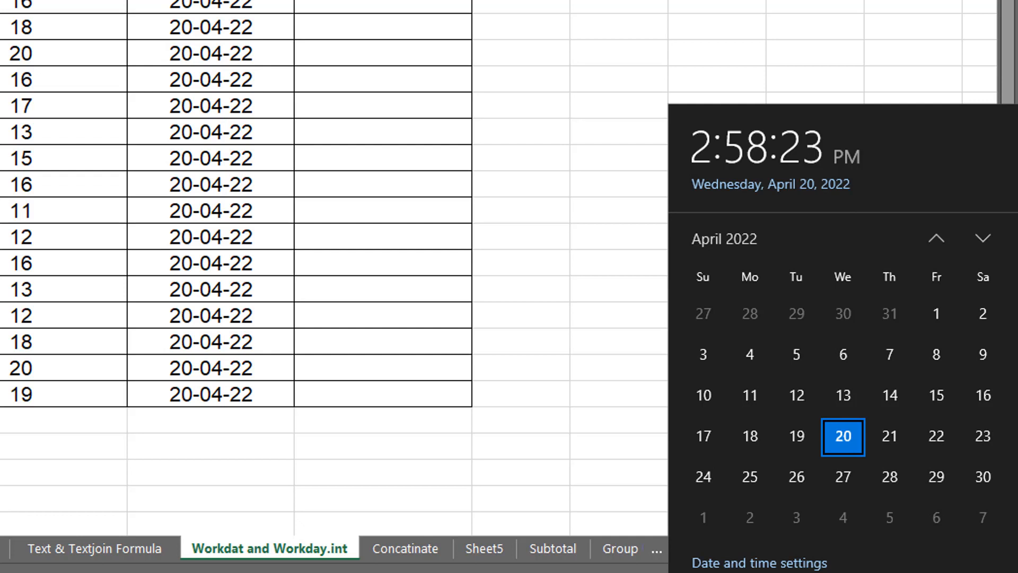
pyautogui.click(887, 437)
pyautogui.click(944, 438)
pyautogui.click(972, 441)
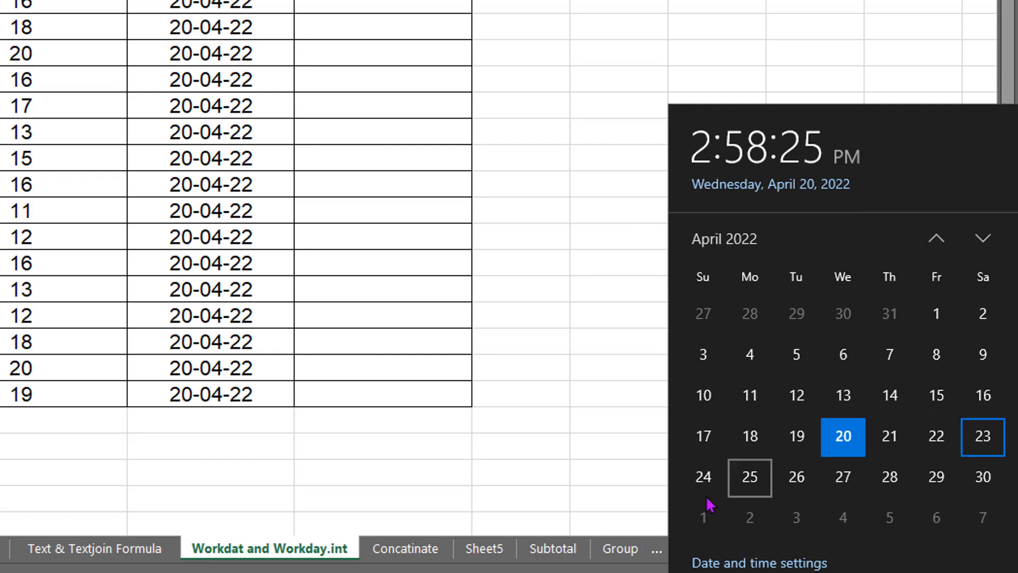
pyautogui.click(714, 482)
pyautogui.click(750, 478)
pyautogui.click(812, 480)
pyautogui.click(848, 480)
pyautogui.click(902, 483)
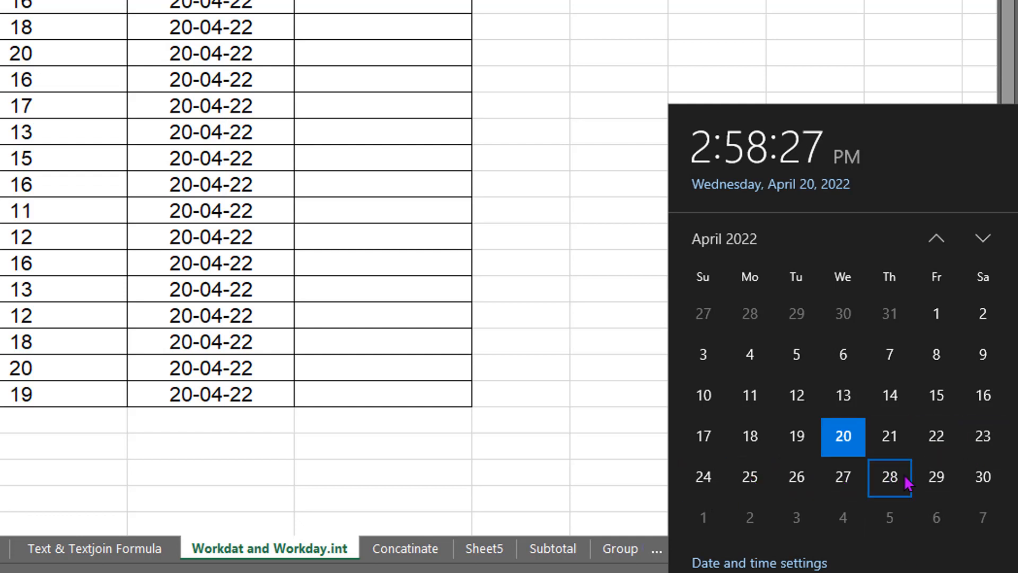
pyautogui.click(946, 480)
pyautogui.click(988, 477)
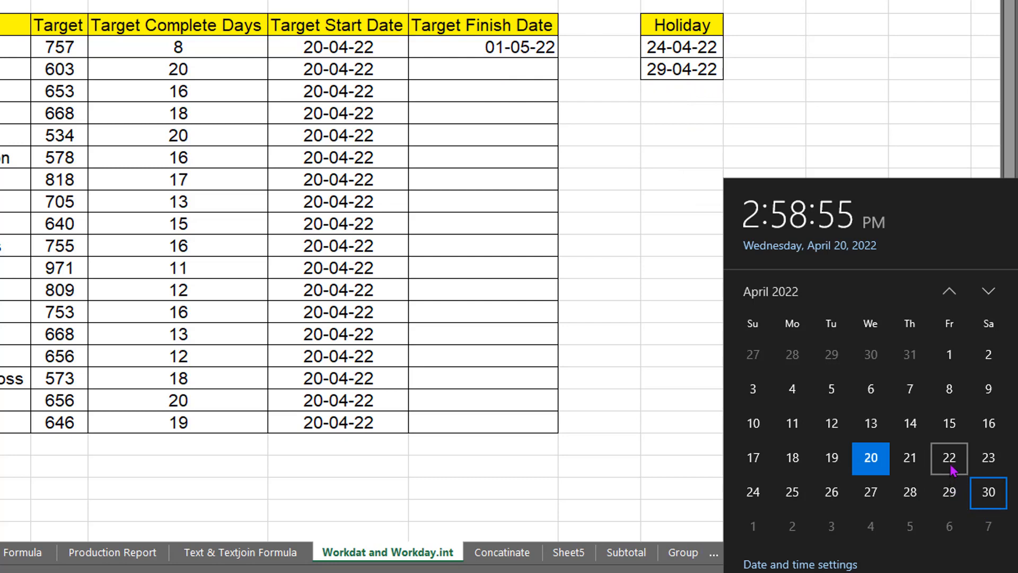
pyautogui.click(953, 494)
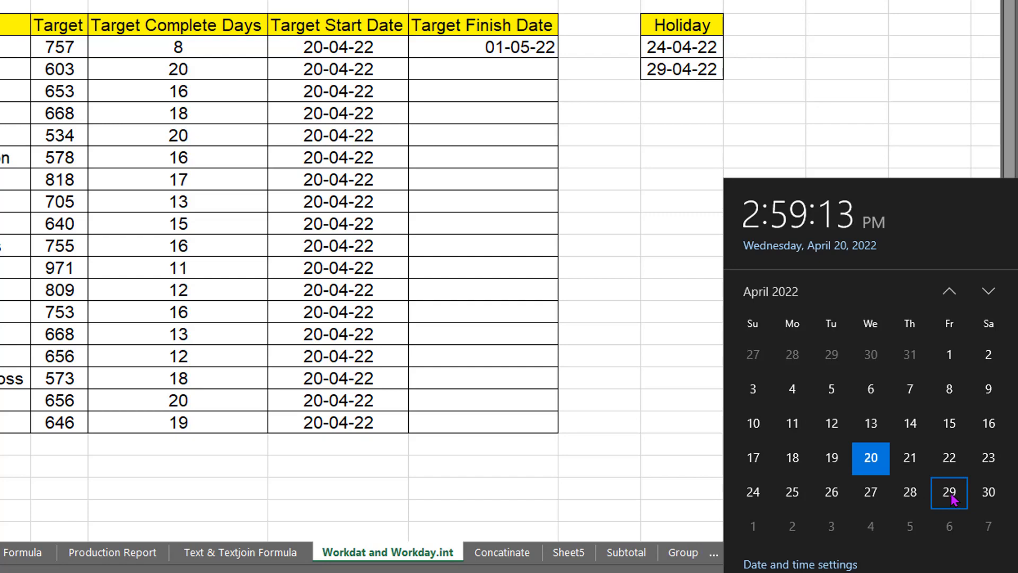
pyautogui.click(643, 272)
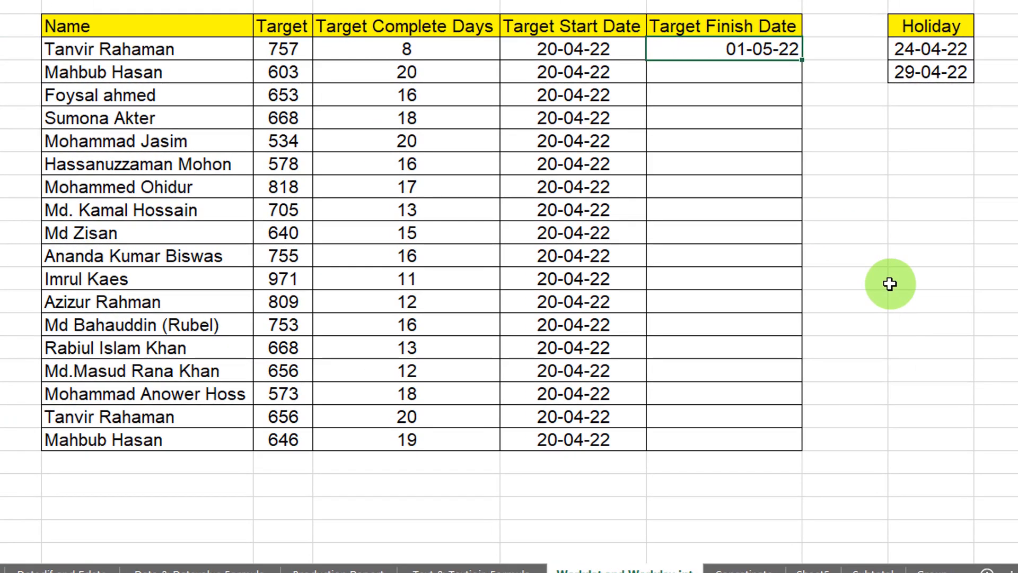